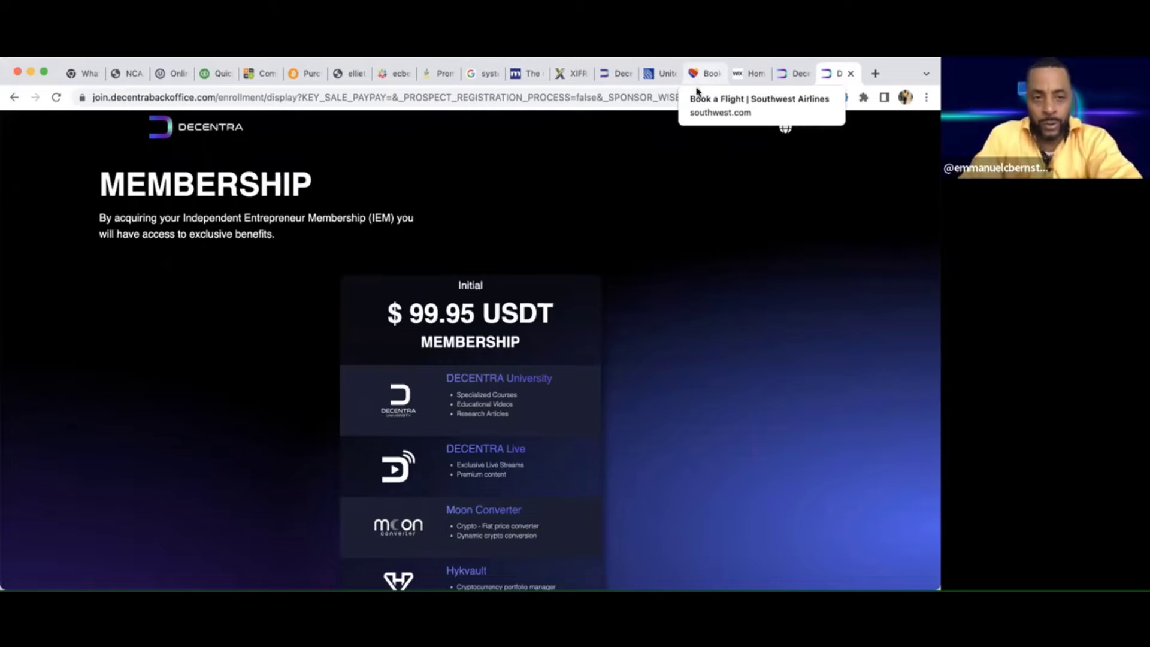
Scroll through the membership benefits down to the $34.95 monthly subscription option
{"action": "scroll", "coordinate": [369, 240], "scroll_direction": "down", "scroll_amount": 1}
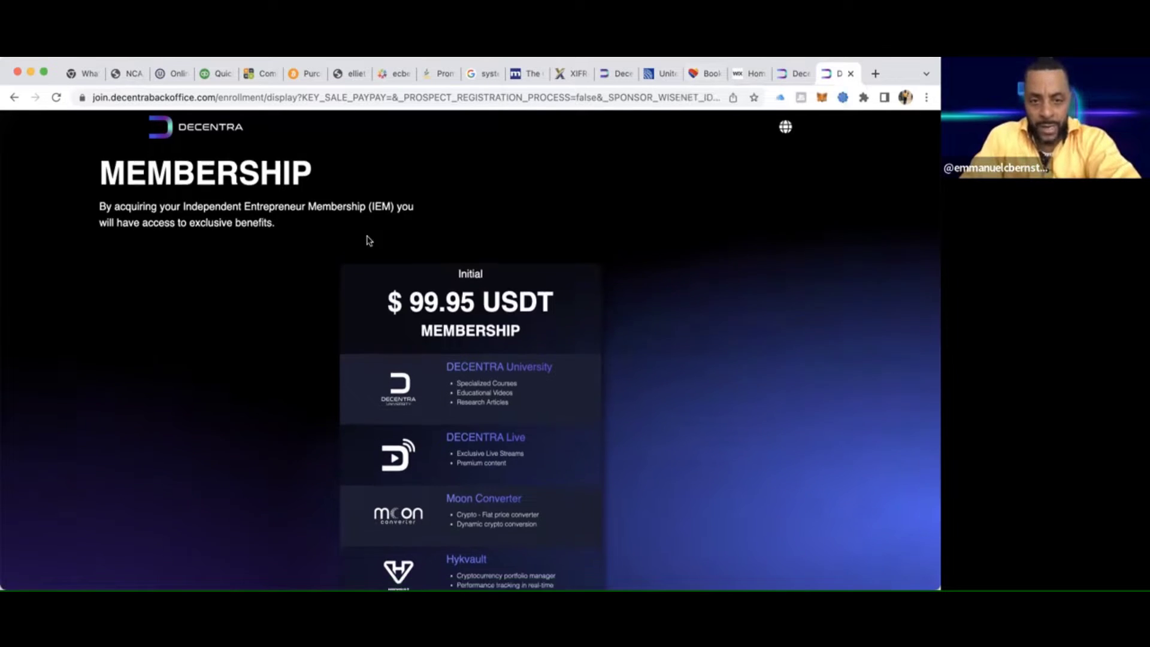
{"action": "scroll", "coordinate": [369, 241], "scroll_direction": "down", "scroll_amount": 1}
{"action": "scroll", "coordinate": [369, 240], "scroll_direction": "down", "scroll_amount": 1}
{"action": "scroll", "coordinate": [369, 240], "scroll_direction": "down", "scroll_amount": 1}
{"action": "scroll", "coordinate": [369, 240], "scroll_direction": "down", "scroll_amount": 1}
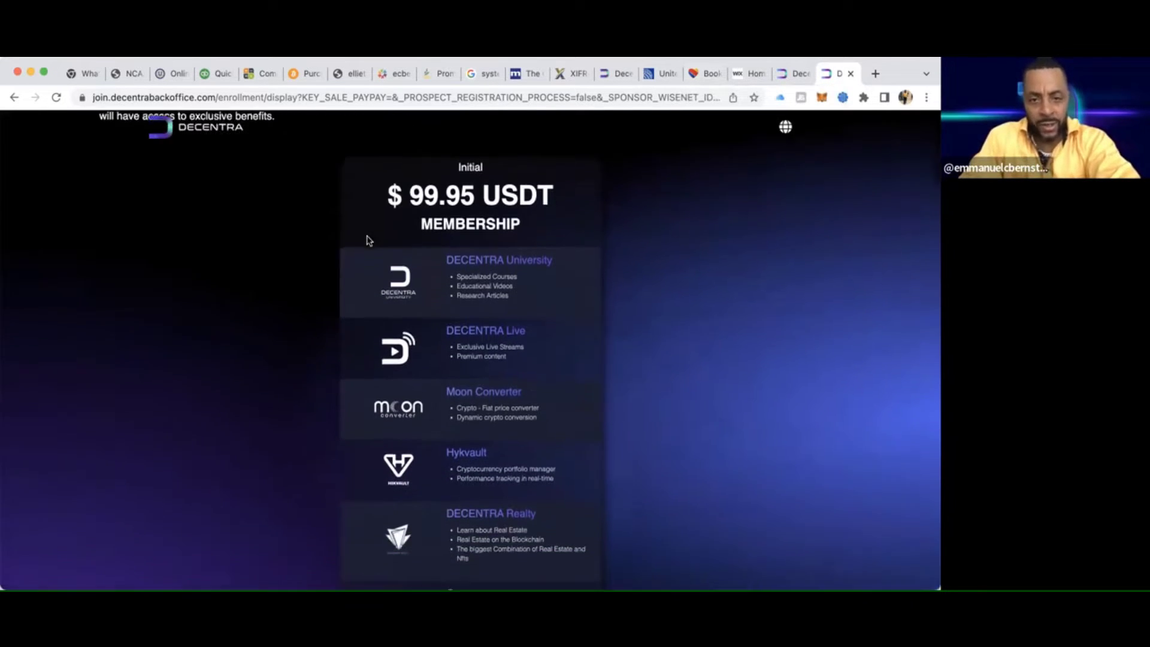
{"action": "scroll", "coordinate": [369, 240], "scroll_direction": "down", "scroll_amount": 1}
{"action": "scroll", "coordinate": [369, 240], "scroll_direction": "down", "scroll_amount": 1}
{"action": "scroll", "coordinate": [369, 240], "scroll_direction": "down", "scroll_amount": 1}
{"action": "scroll", "coordinate": [369, 240], "scroll_direction": "down", "scroll_amount": 1}
{"action": "scroll", "coordinate": [369, 240], "scroll_direction": "down", "scroll_amount": 1}
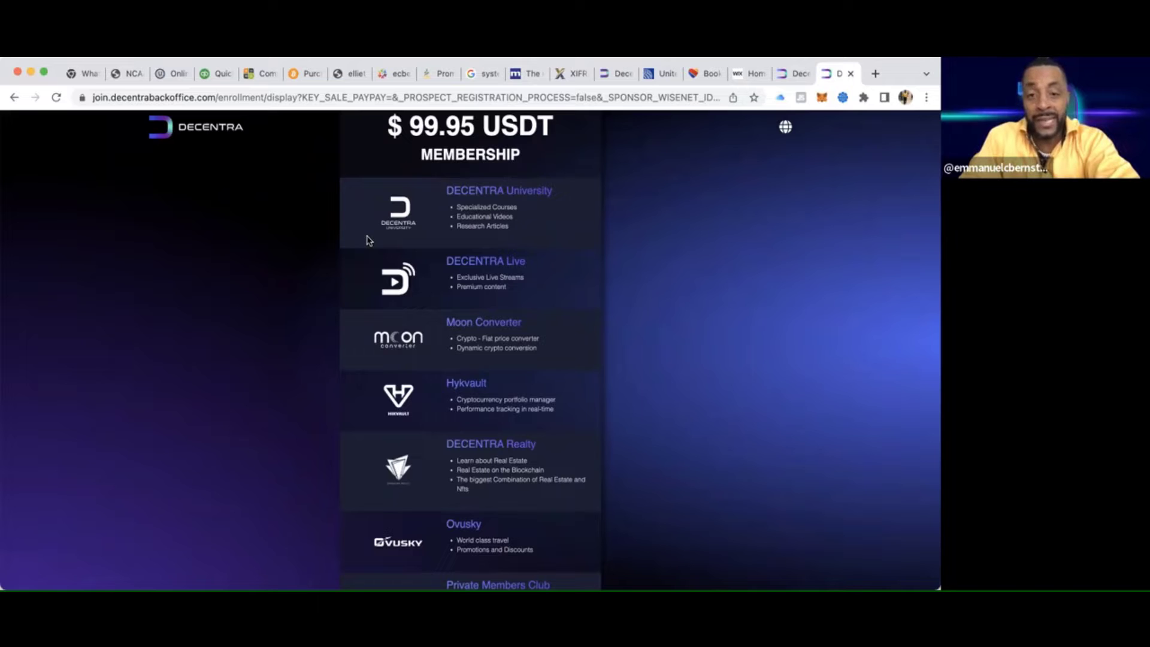
{"action": "scroll", "coordinate": [369, 240], "scroll_direction": "down", "scroll_amount": 1}
{"action": "scroll", "coordinate": [369, 240], "scroll_direction": "down", "scroll_amount": 2}
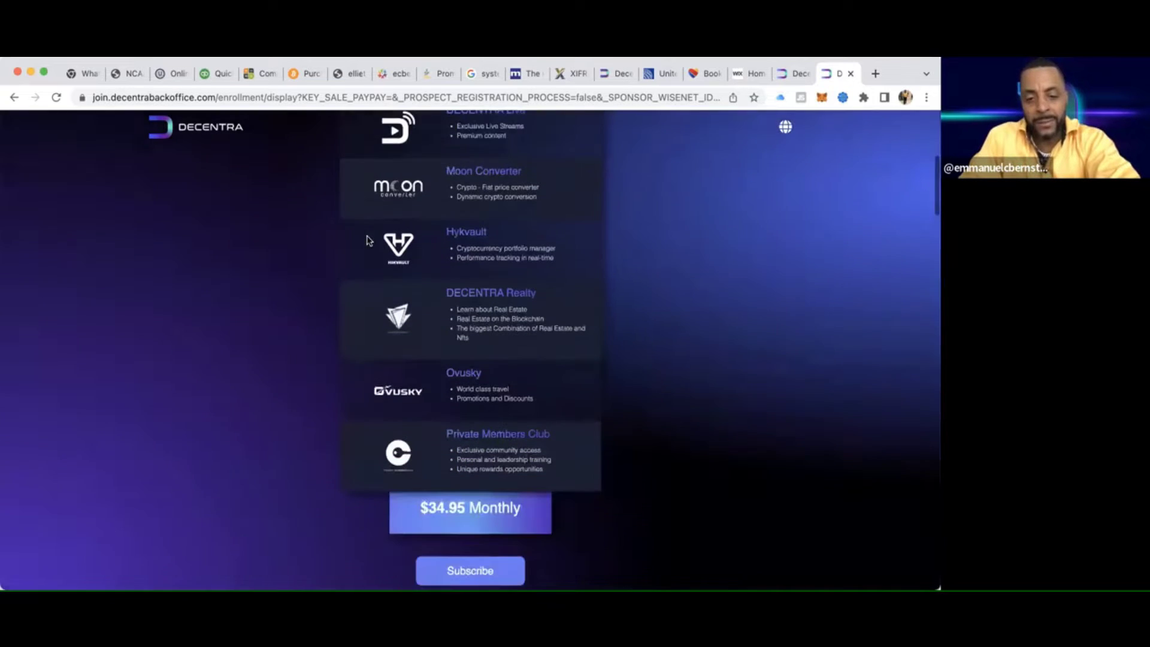
{"action": "scroll", "coordinate": [369, 240], "scroll_direction": "down", "scroll_amount": 1}
{"action": "scroll", "coordinate": [369, 240], "scroll_direction": "up", "scroll_amount": 1}
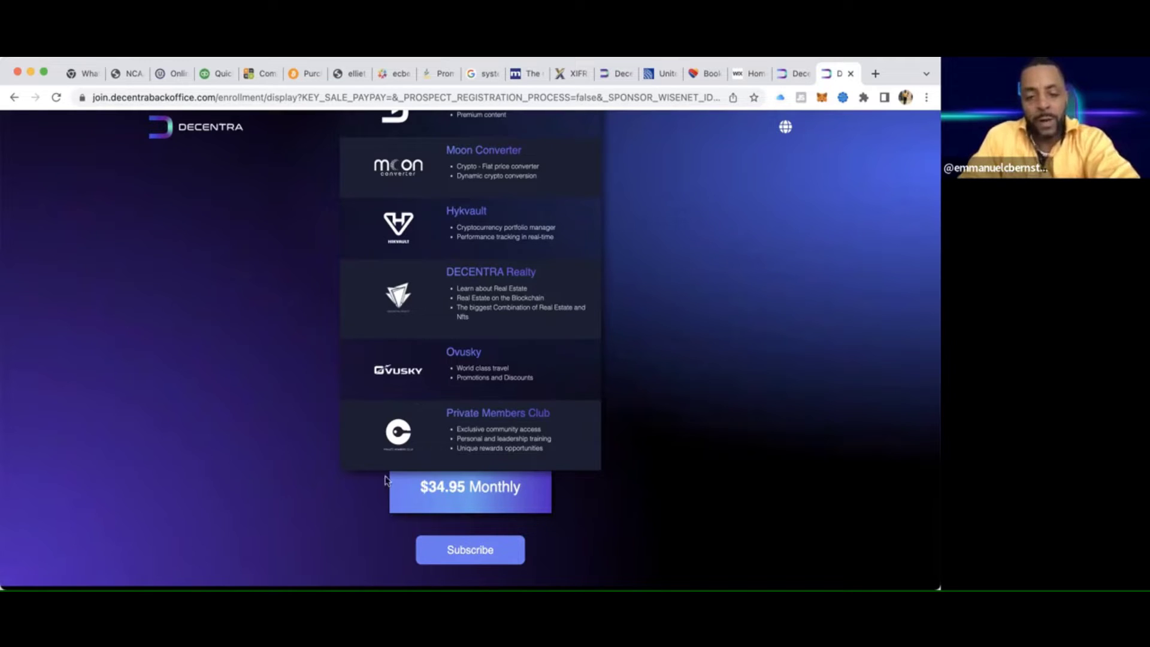
{"action": "left_click", "coordinate": [468, 557]}
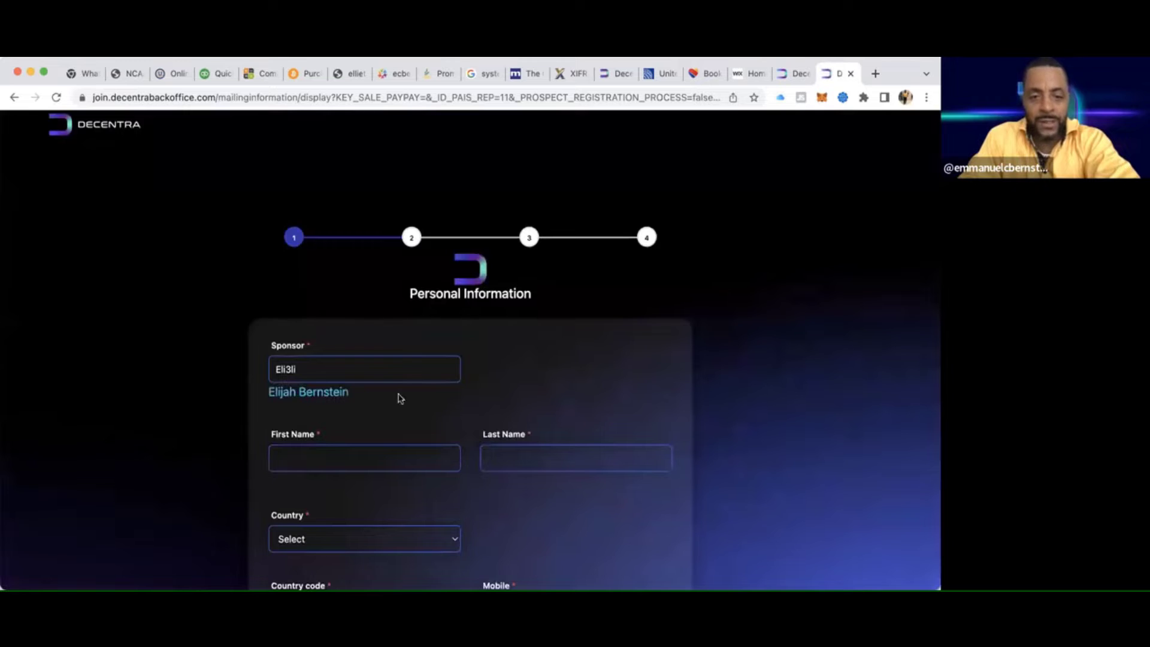
{"action": "scroll", "coordinate": [400, 397], "scroll_direction": "down", "scroll_amount": 1}
{"action": "scroll", "coordinate": [400, 398], "scroll_direction": "down", "scroll_amount": 1}
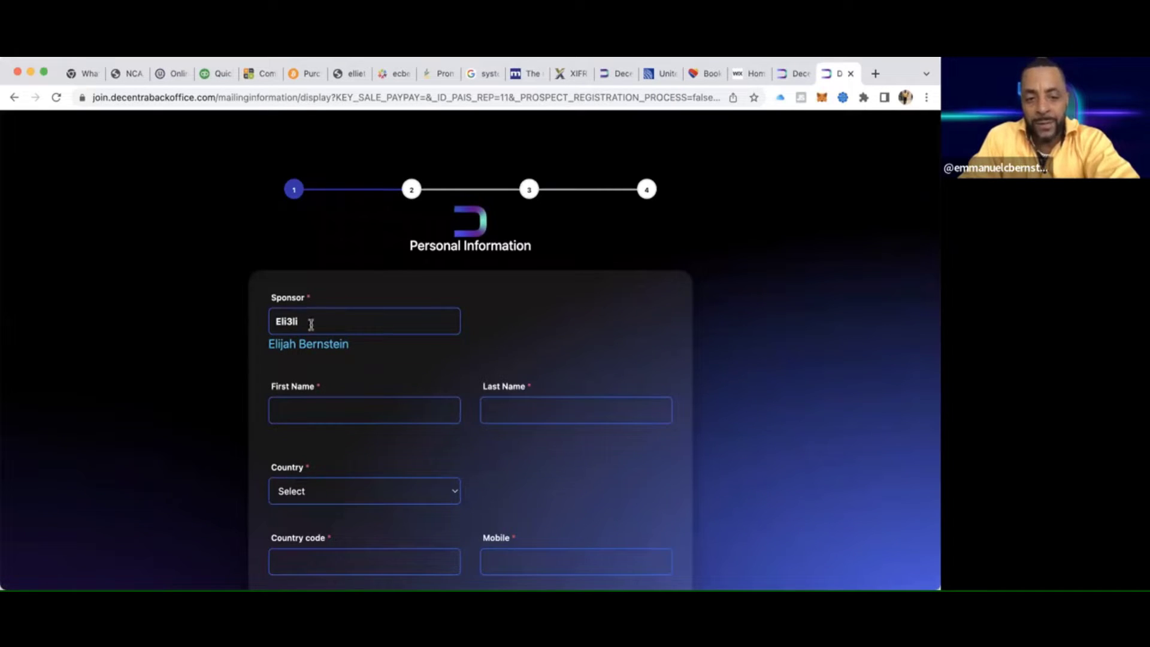
{"action": "left_click", "coordinate": [329, 411]}
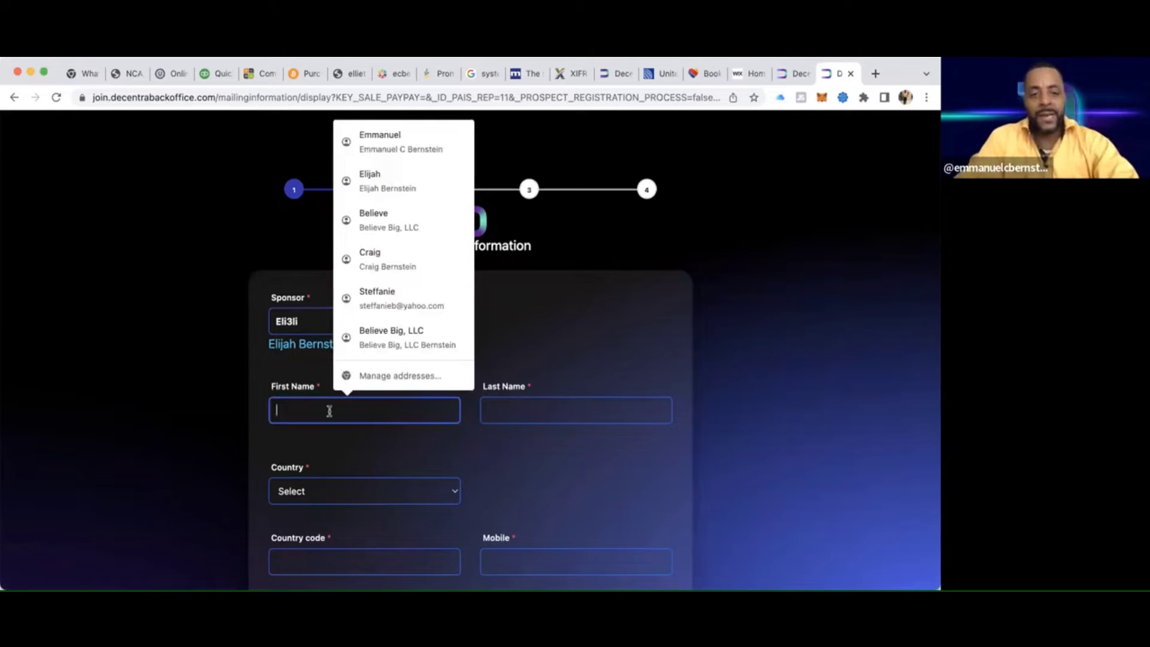
{"action": "left_click", "coordinate": [522, 418]}
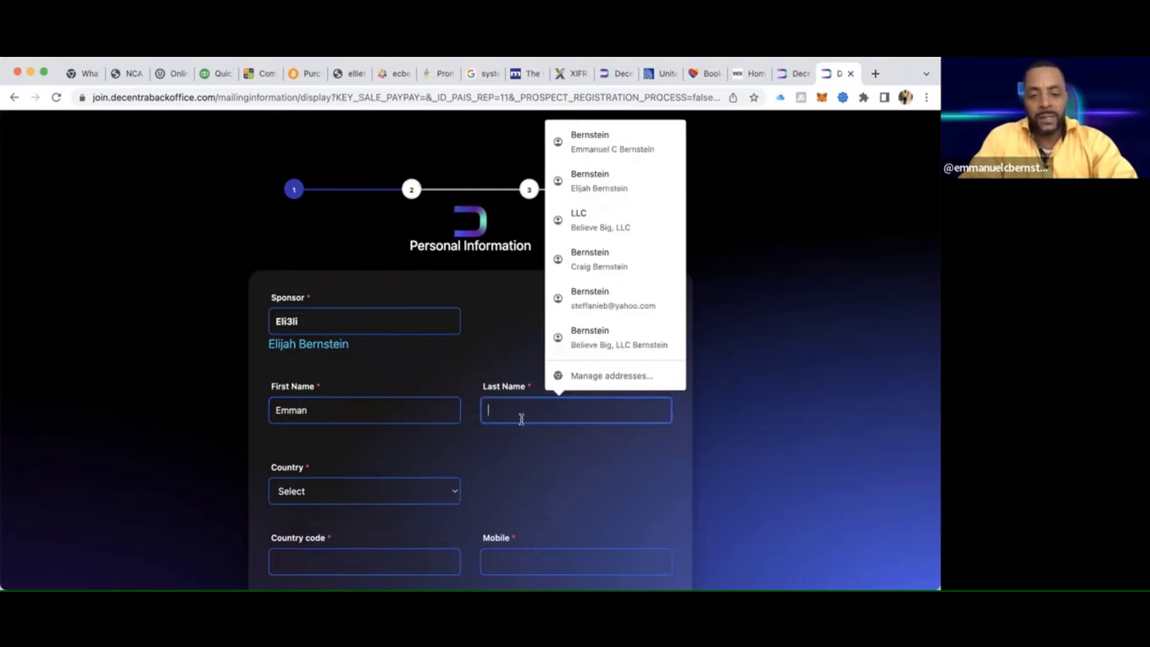
{"action": "type", "text": "Emmanue"}
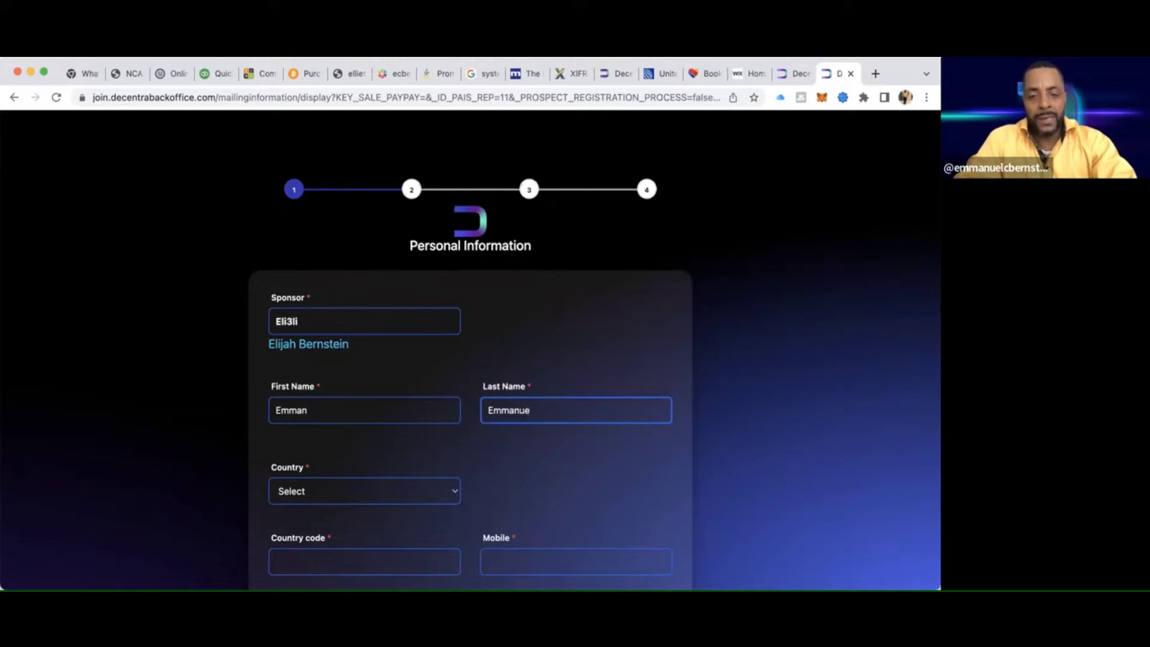
{"action": "key", "text": "BackSpace"}
{"action": "key", "text": "BackSpace"}
{"action": "key", "text": "BackSpace"}
{"action": "key", "text": "BackSpace"}
{"action": "key", "text": "BackSpace"}
{"action": "key", "text": "BackSpace"}
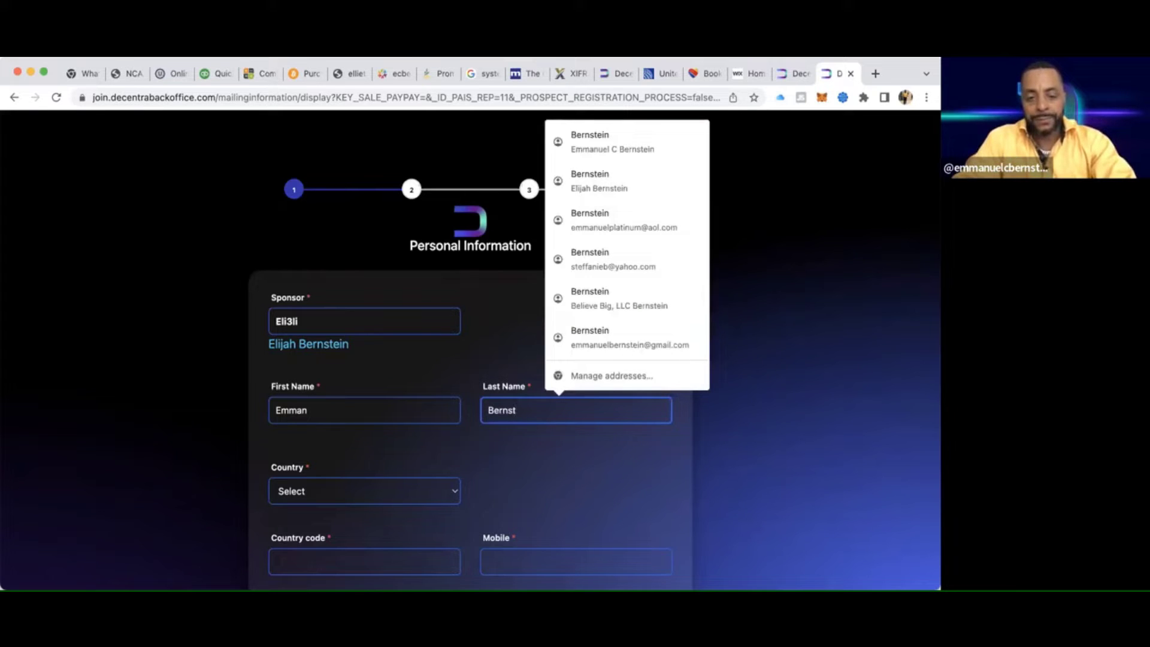
{"action": "type", "text": "j"}
{"action": "key", "text": "BackSpace"}
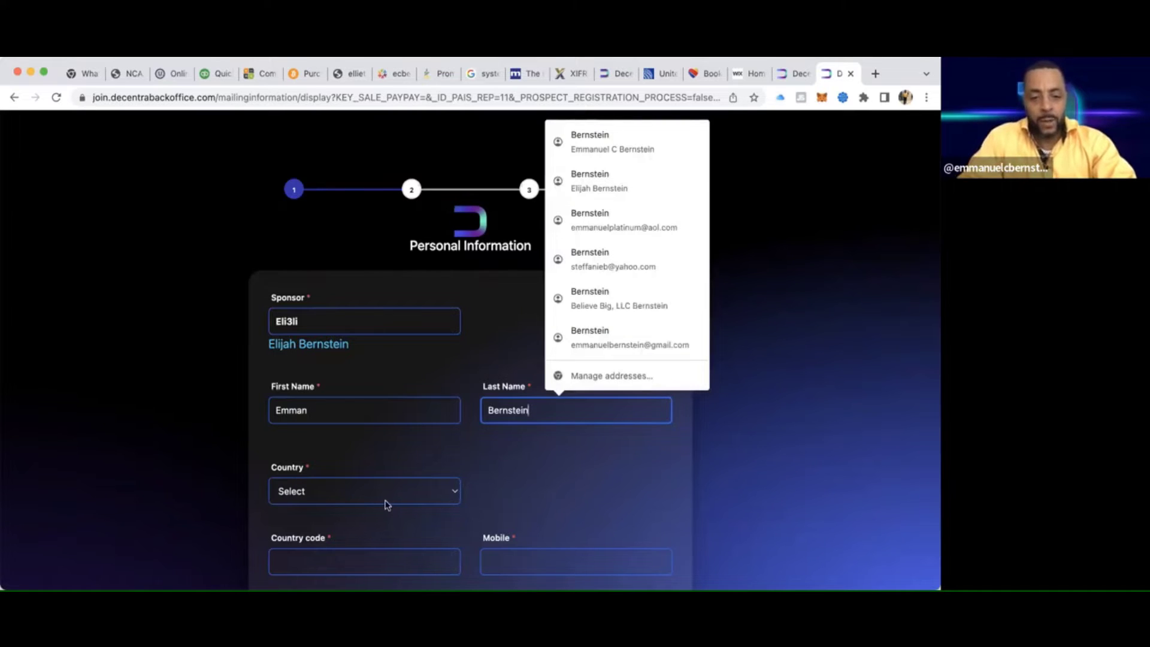
Choose United States of America from the Country dropdown list
{"action": "left_click", "coordinate": [375, 500]}
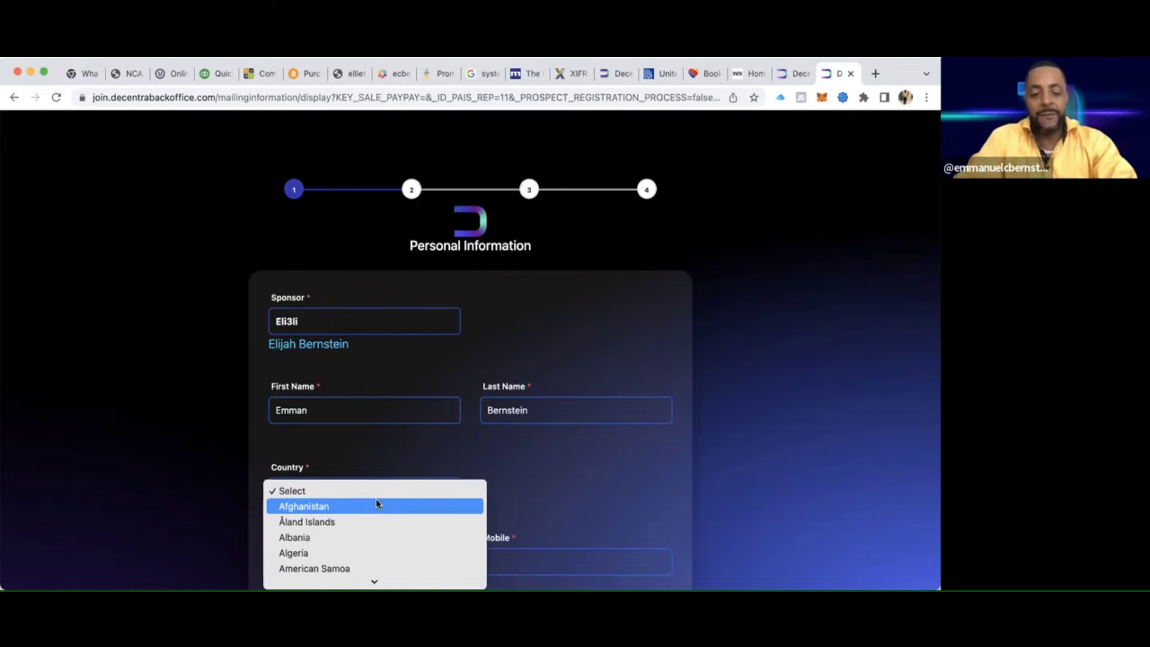
{"action": "type", "text": "u"}
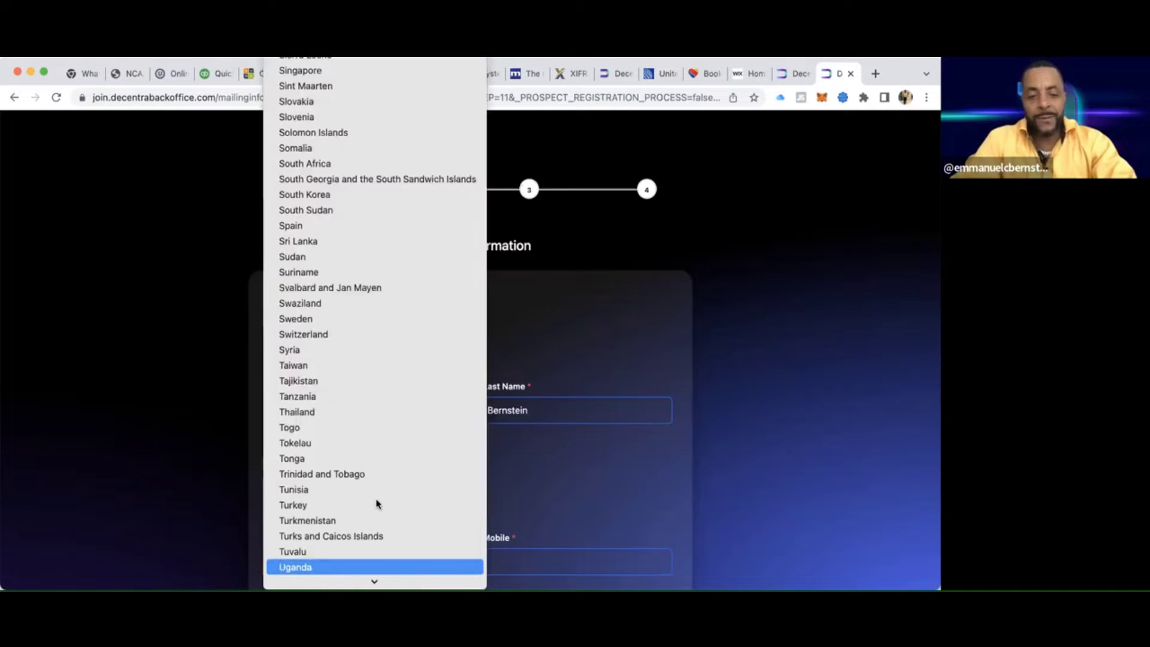
{"action": "type", "text": "n"}
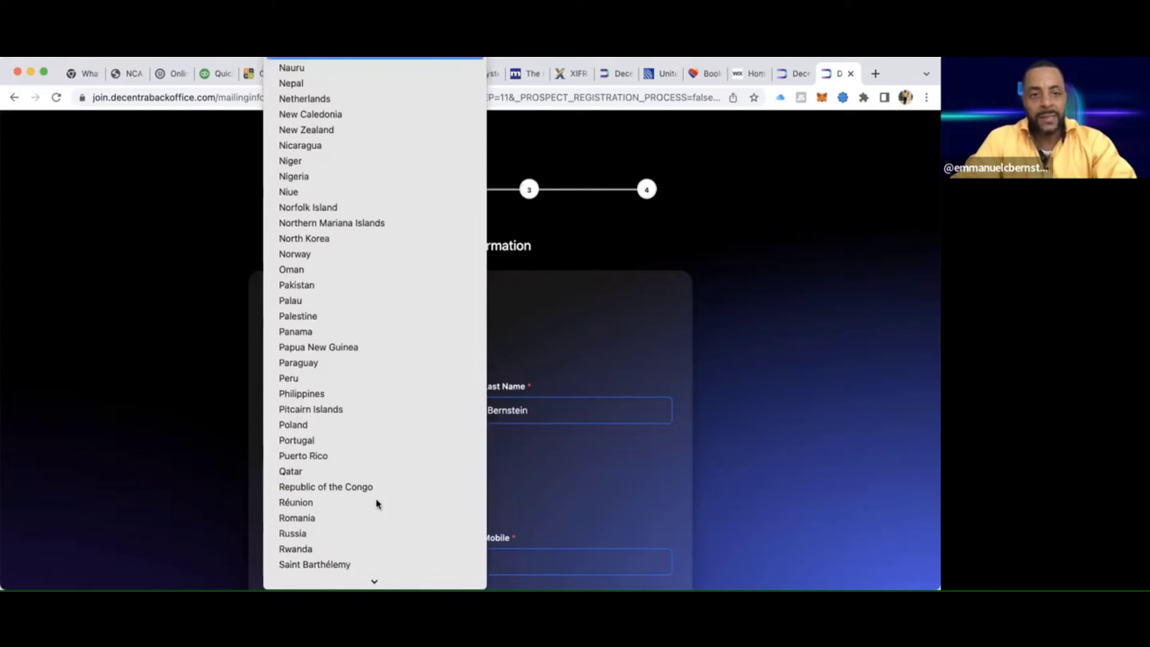
{"action": "type", "text": "u"}
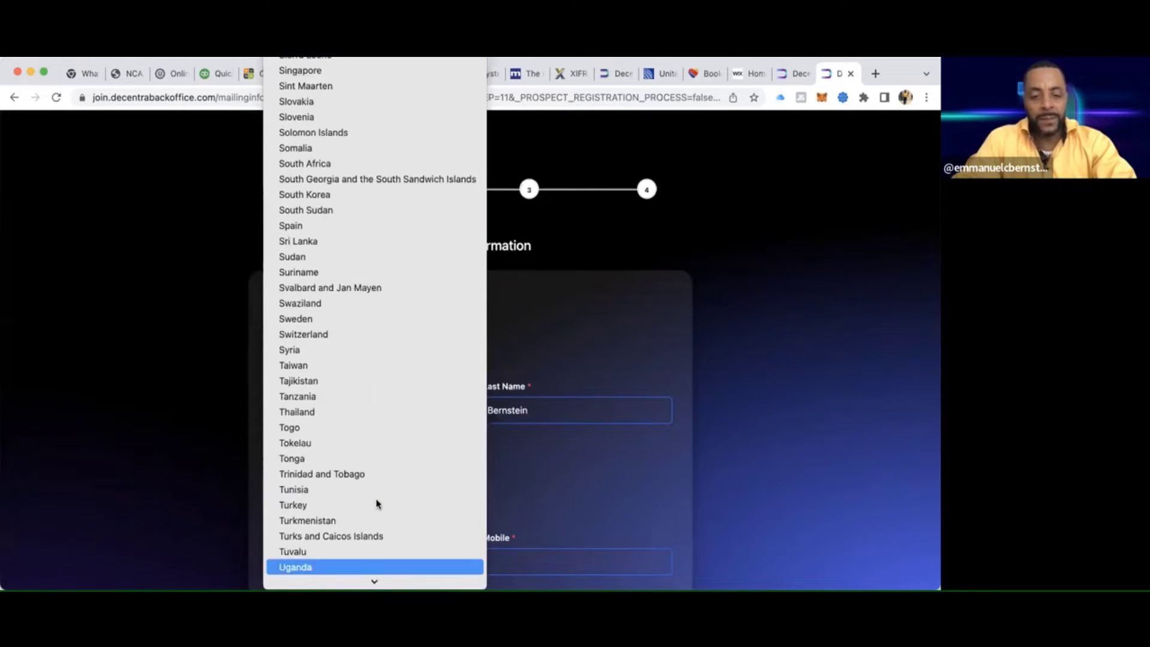
{"action": "key", "text": "Down"}
{"action": "key", "text": "Down"}
{"action": "key", "text": "Down"}
{"action": "key", "text": "Down"}
{"action": "key", "text": "Down"}
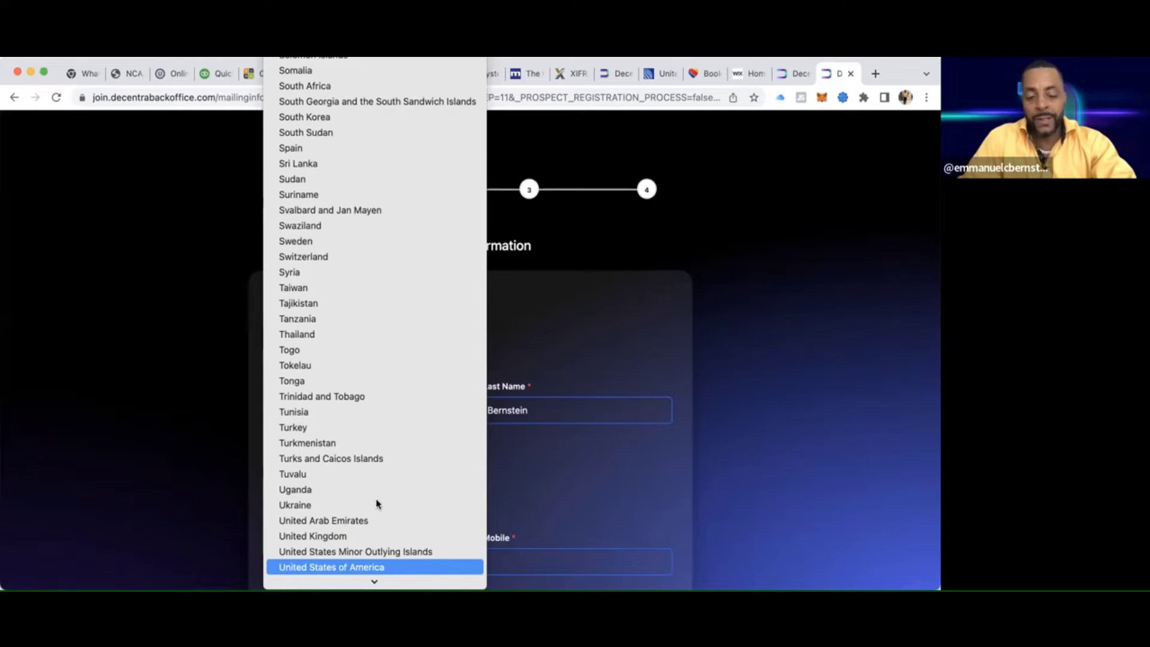
{"action": "left_click", "coordinate": [356, 568]}
Set the country calling code to (1) - United States of America
{"action": "scroll", "coordinate": [367, 519], "scroll_direction": "down", "scroll_amount": 1}
{"action": "scroll", "coordinate": [365, 515], "scroll_direction": "down", "scroll_amount": 3}
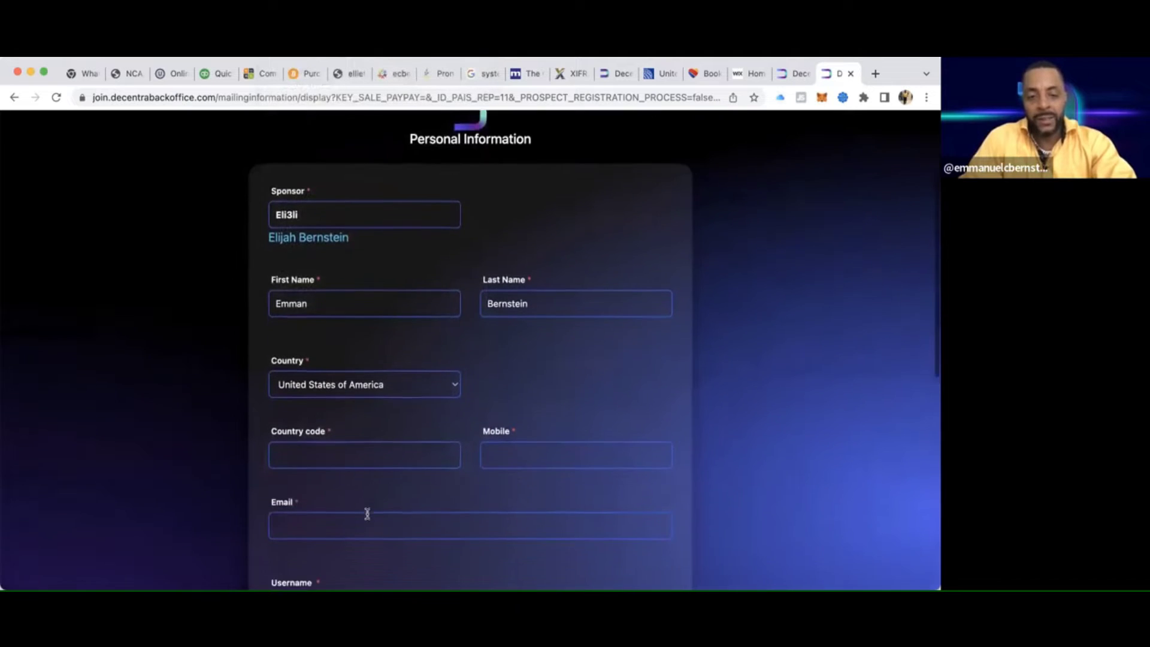
{"action": "scroll", "coordinate": [365, 513], "scroll_direction": "down", "scroll_amount": 2}
{"action": "scroll", "coordinate": [365, 480], "scroll_direction": "down", "scroll_amount": 1}
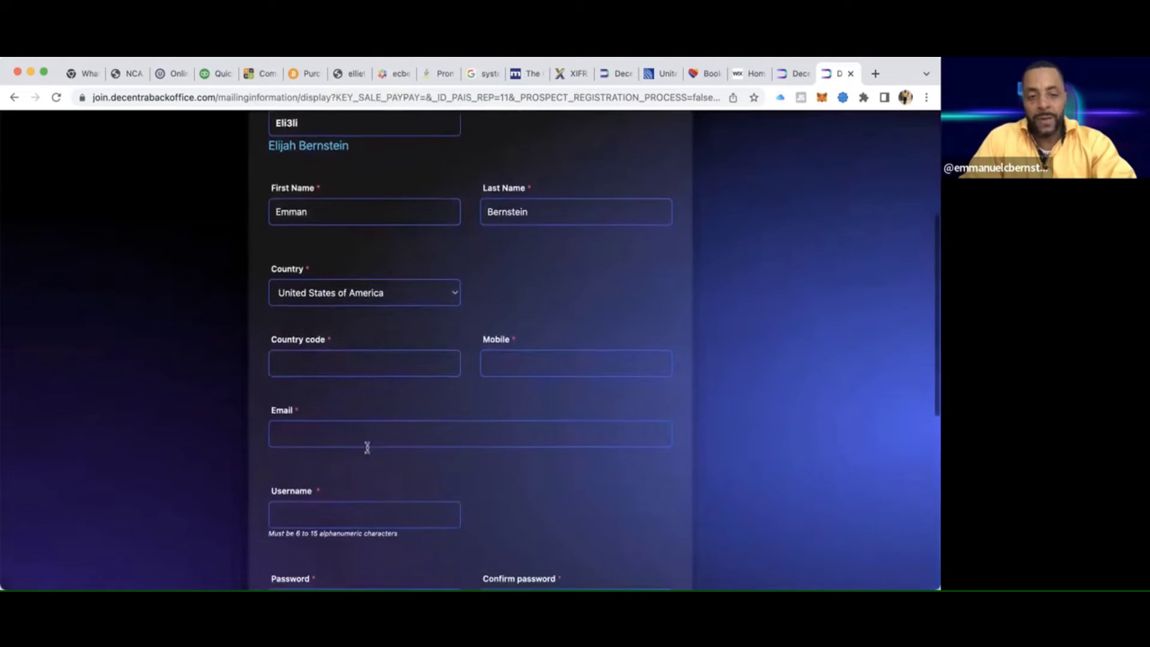
{"action": "left_click", "coordinate": [348, 367]}
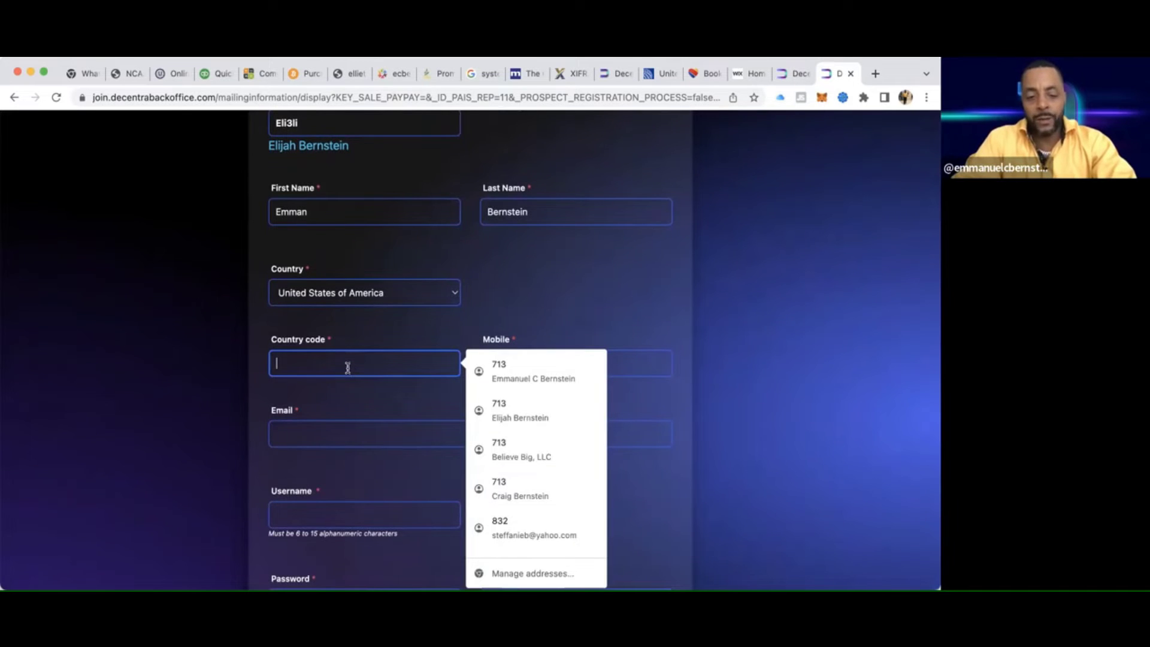
{"action": "type", "text": "United"}
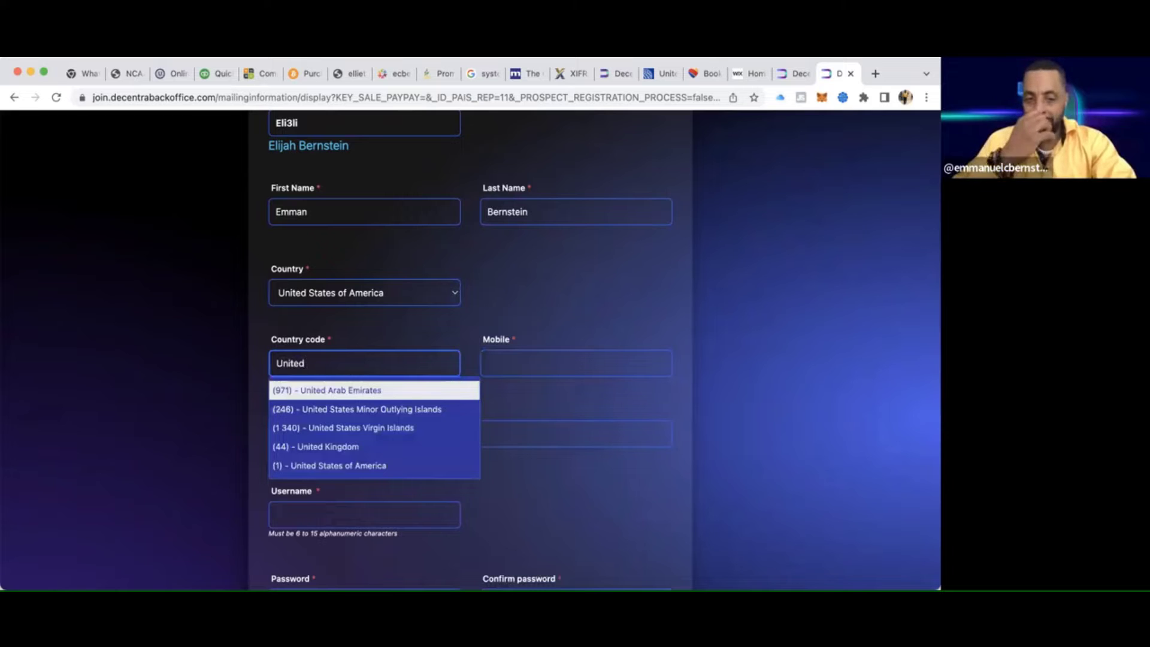
{"action": "left_click", "coordinate": [357, 466]}
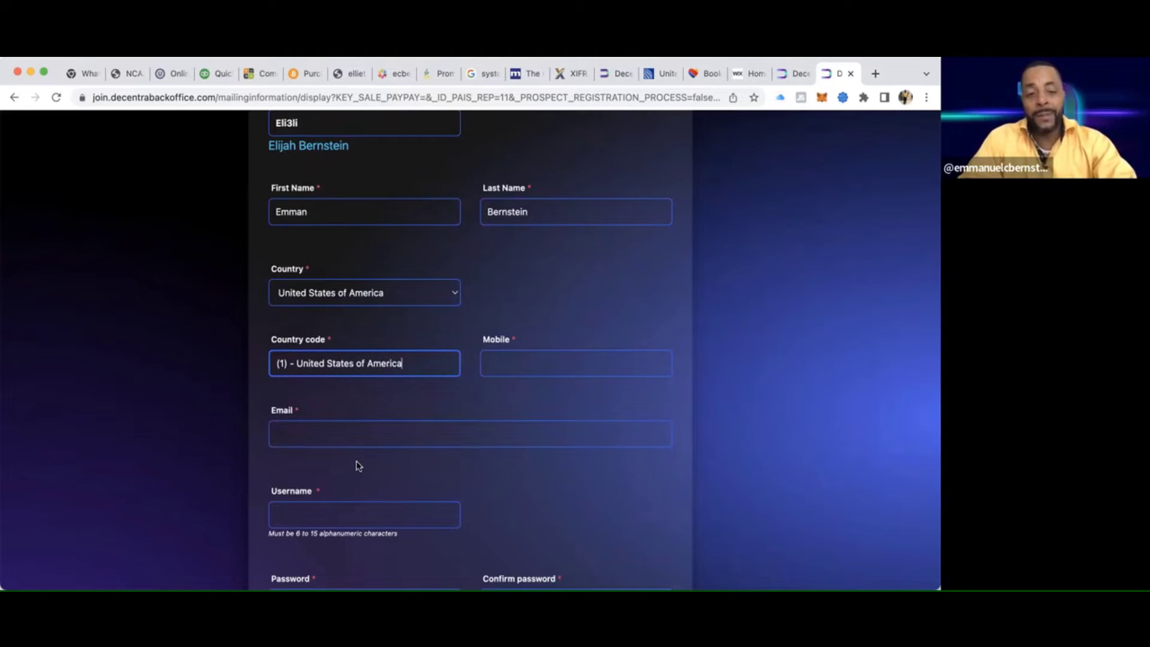
{"action": "left_click", "coordinate": [510, 370]}
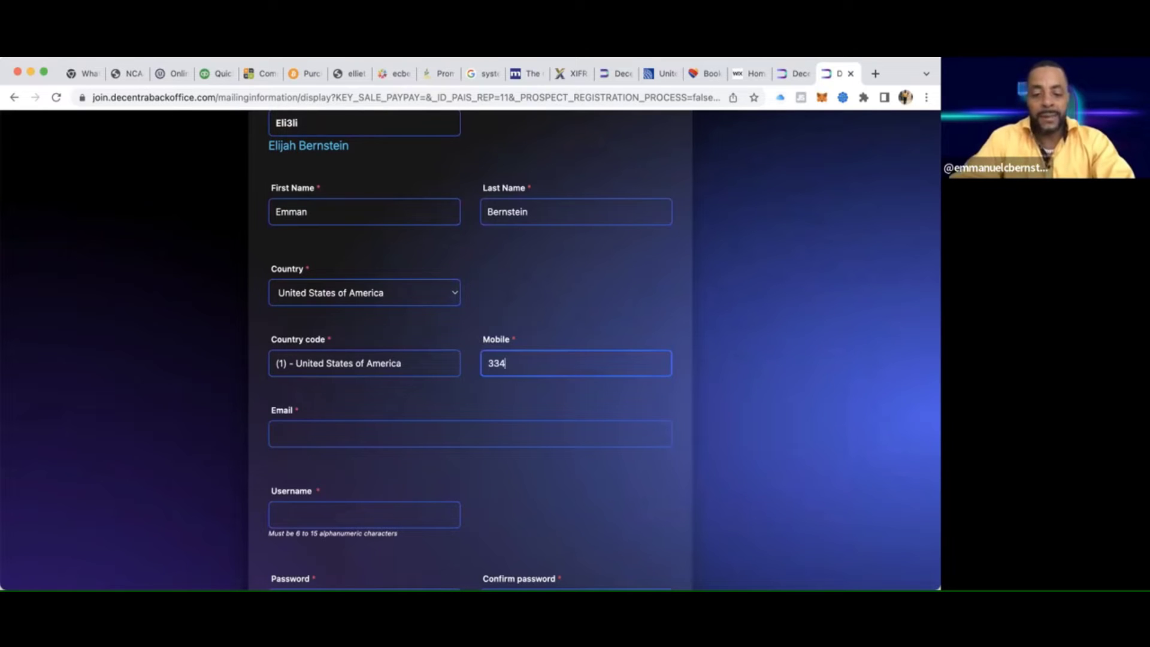
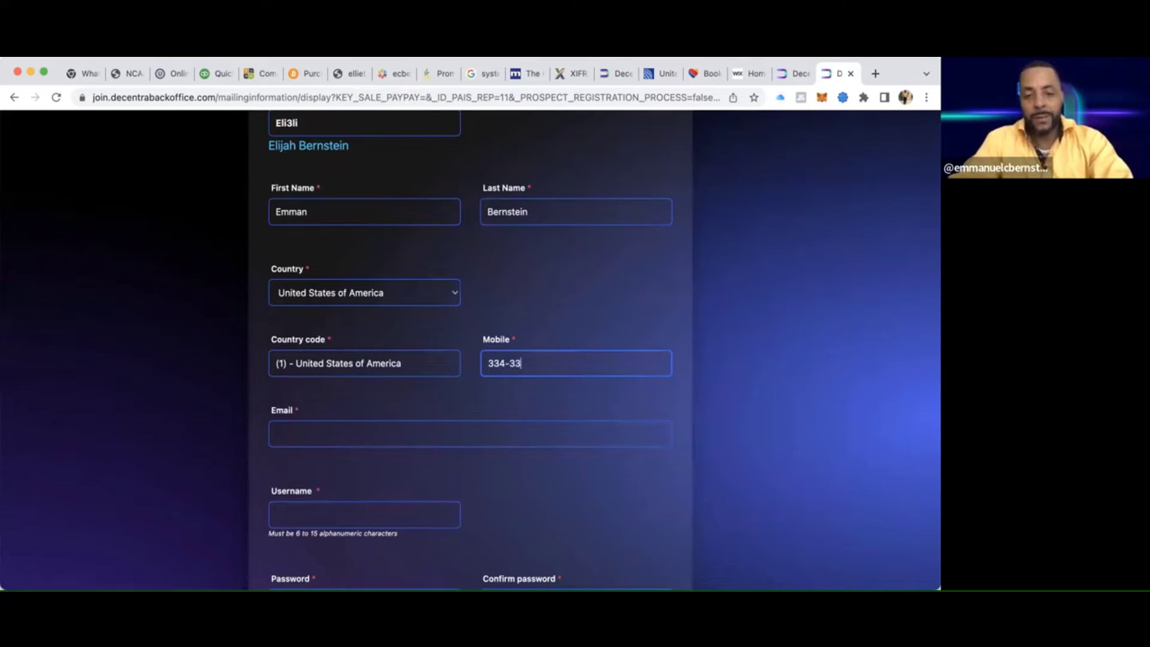
{"action": "left_click", "coordinate": [451, 424]}
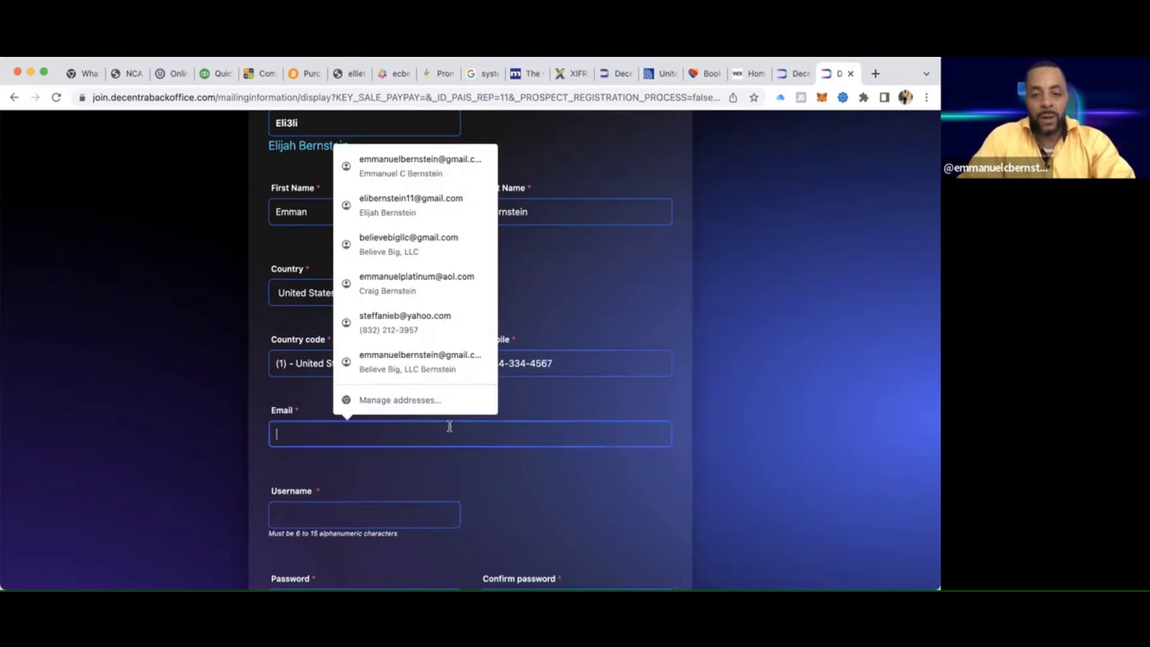
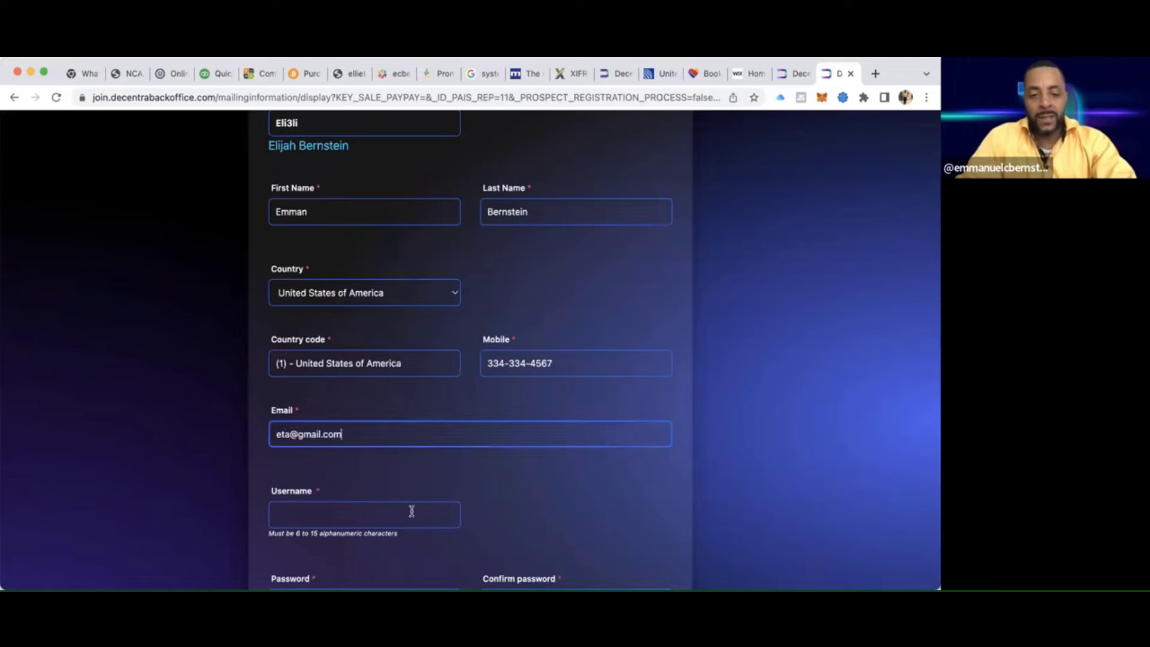
Set the username to 'decentra1'
{"action": "left_click", "coordinate": [411, 511]}
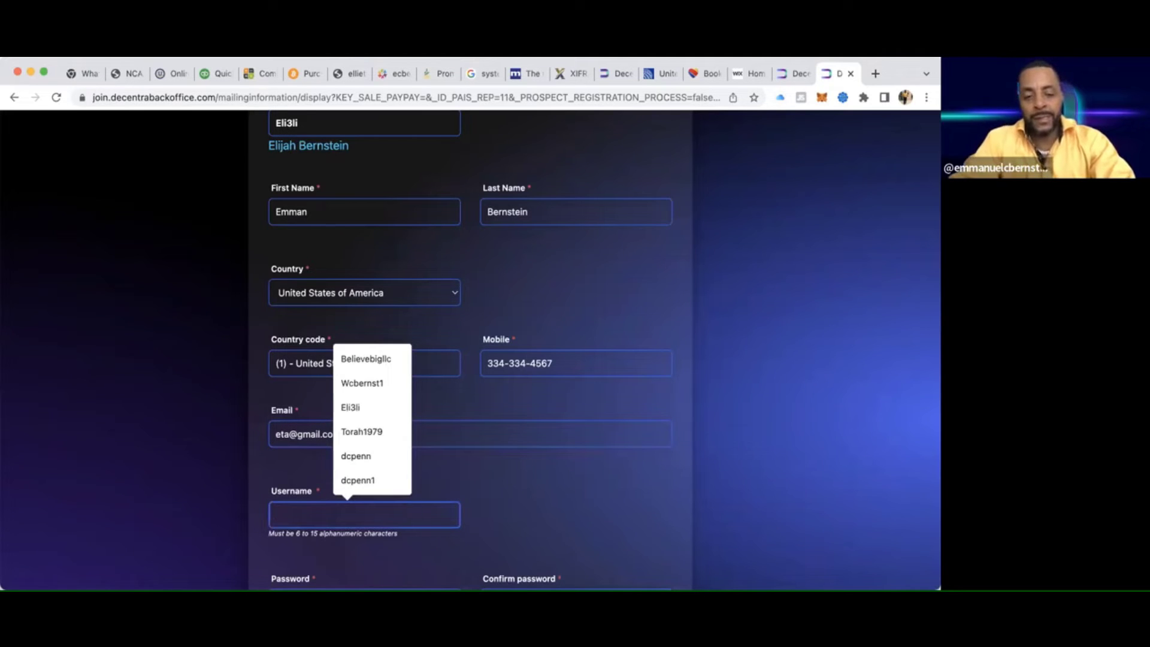
{"action": "type", "text": "decentra1"}
{"action": "scroll", "coordinate": [471, 347], "scroll_direction": "down", "scroll_amount": 2}
{"action": "scroll", "coordinate": [470, 348], "scroll_direction": "down", "scroll_amount": 2}
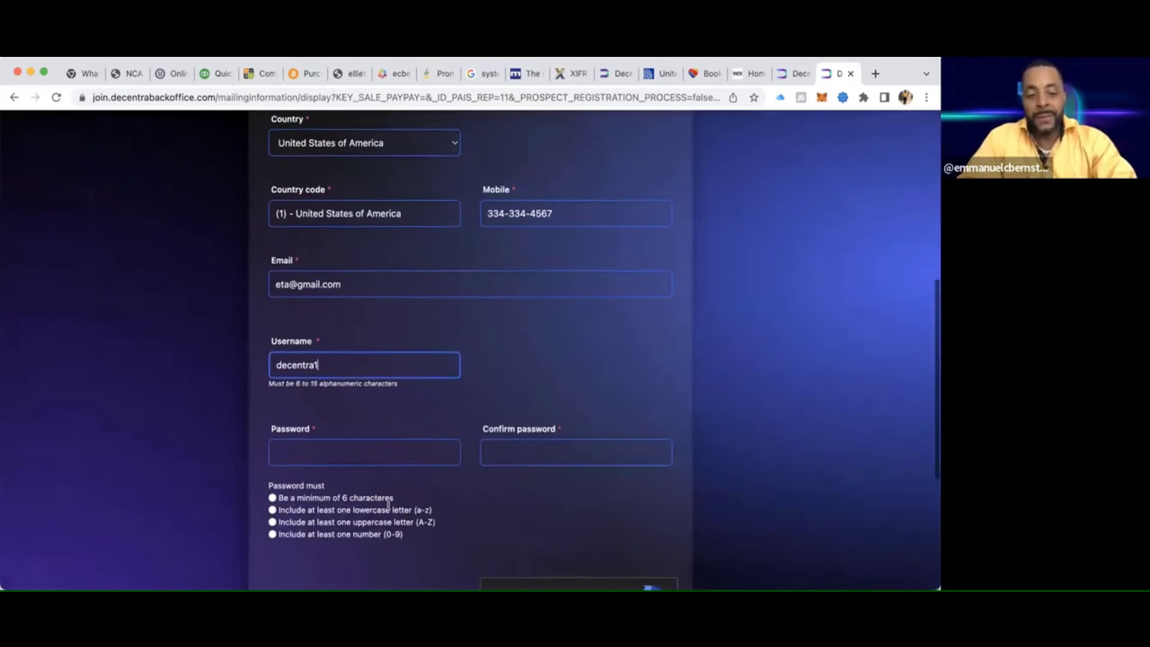
Enter the password and repeat it in the confirmation field
{"action": "left_click", "coordinate": [388, 450]}
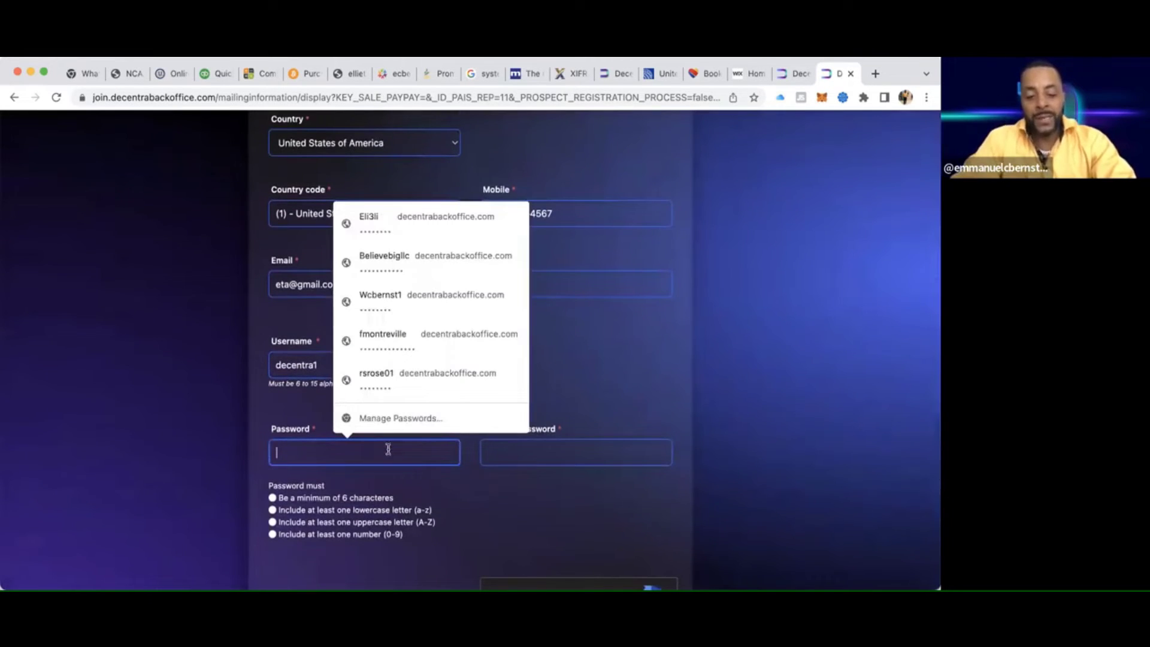
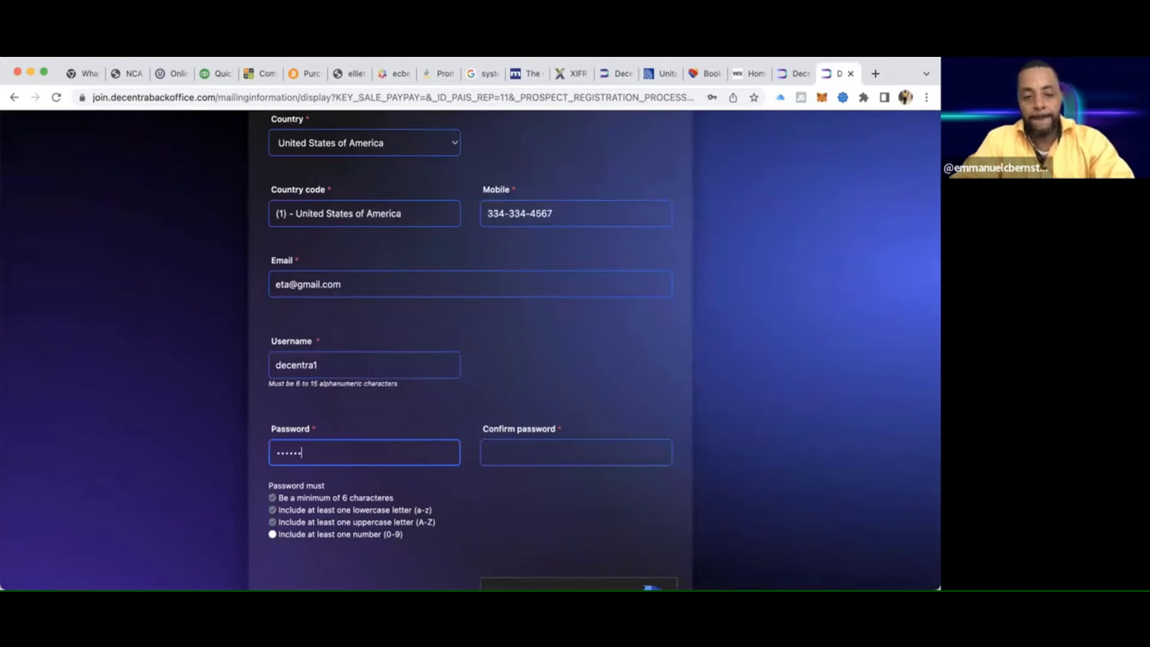
{"action": "key", "text": "BackSpace"}
{"action": "key", "text": "BackSpace"}
{"action": "key", "text": "BackSpace"}
{"action": "key", "text": "BackSpace"}
{"action": "key", "text": "BackSpace"}
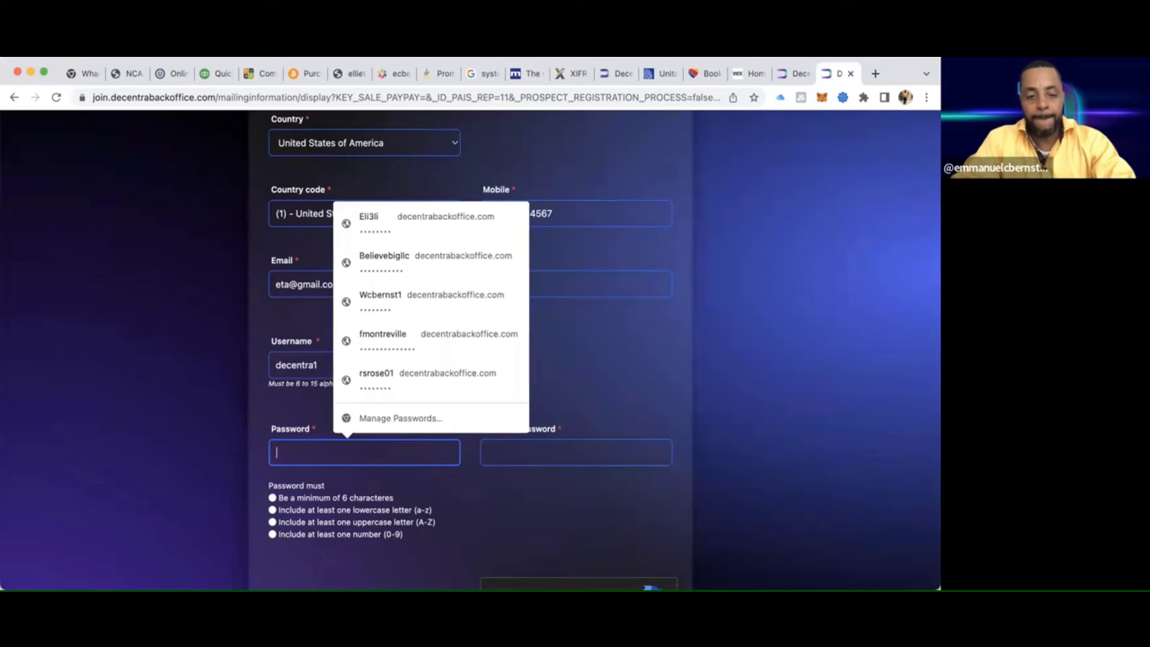
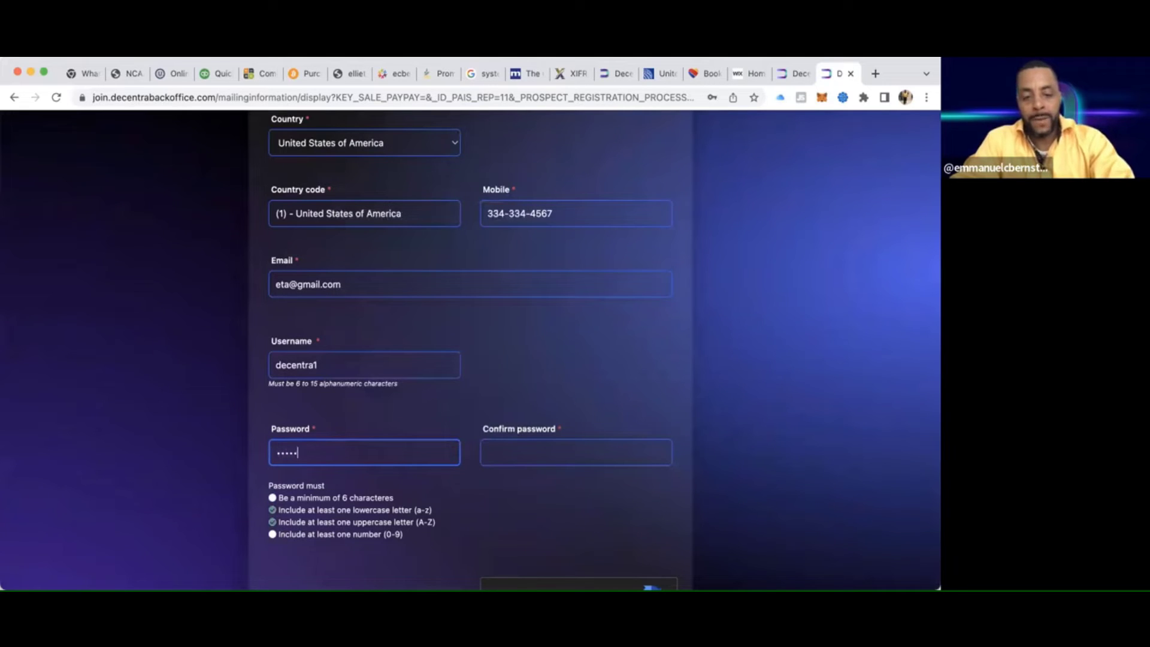
{"action": "key", "text": "Tab"}
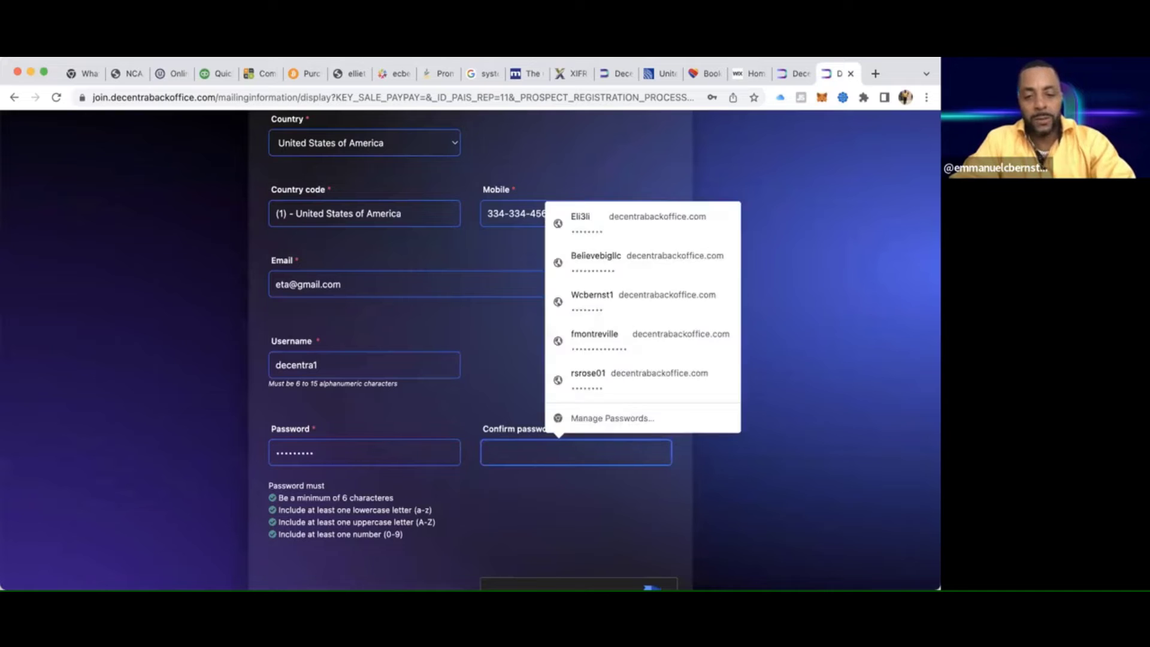
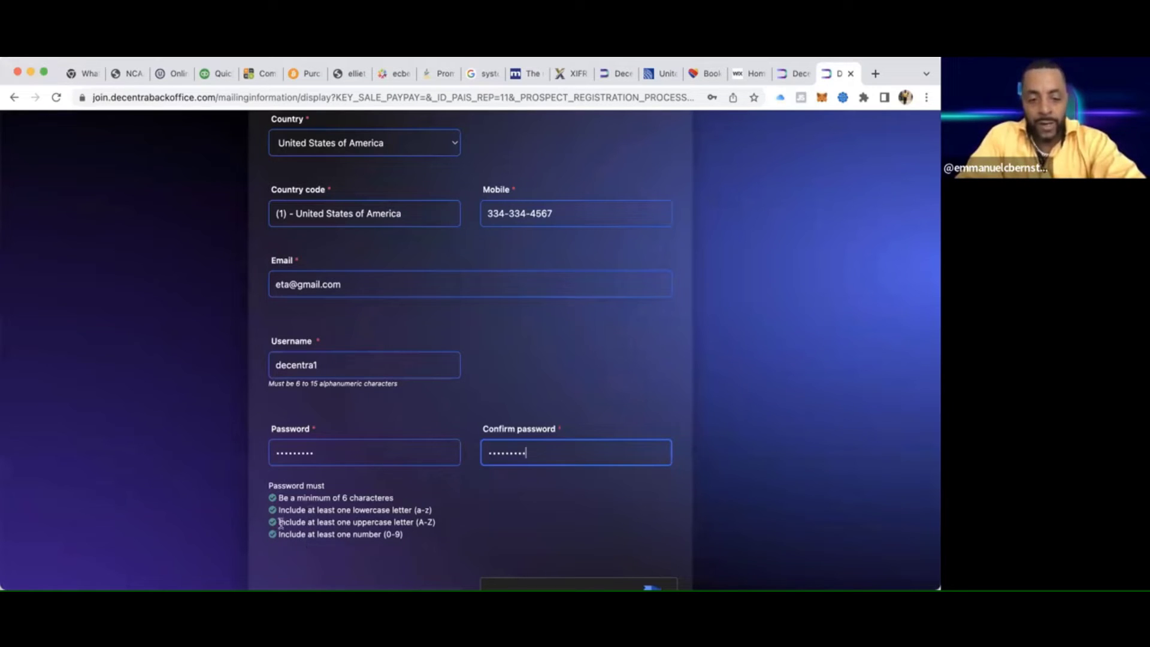
Tick 'I'm not a robot' and submit the account details with Continue
{"action": "scroll", "coordinate": [280, 523], "scroll_direction": "down", "scroll_amount": 2}
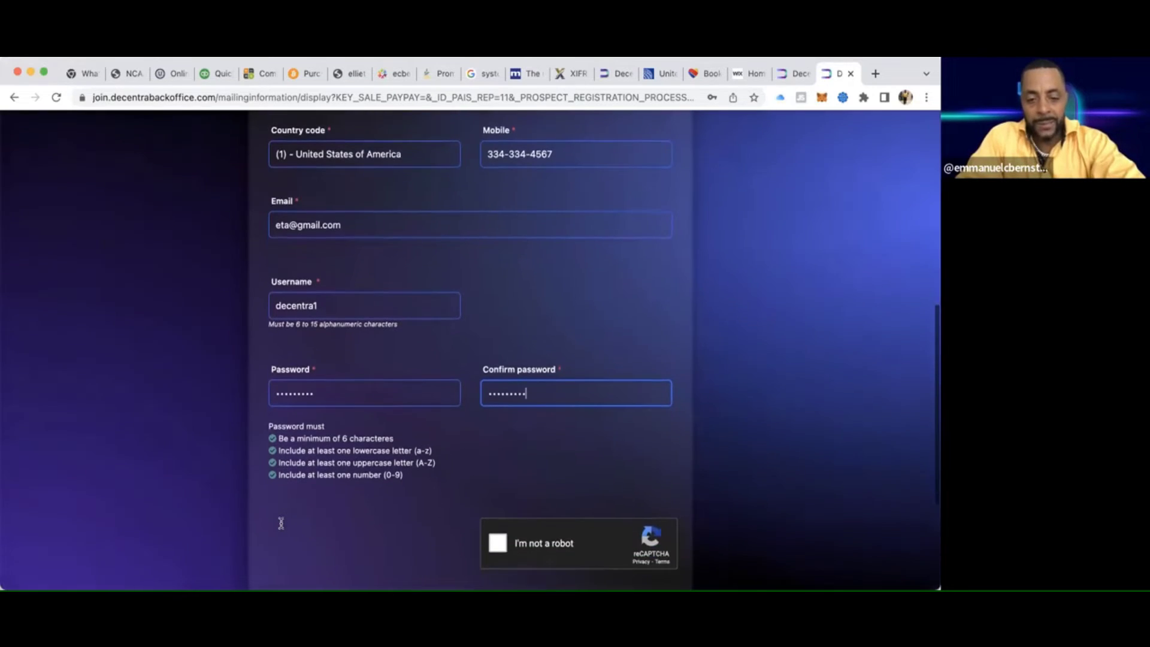
{"action": "left_click", "coordinate": [497, 542]}
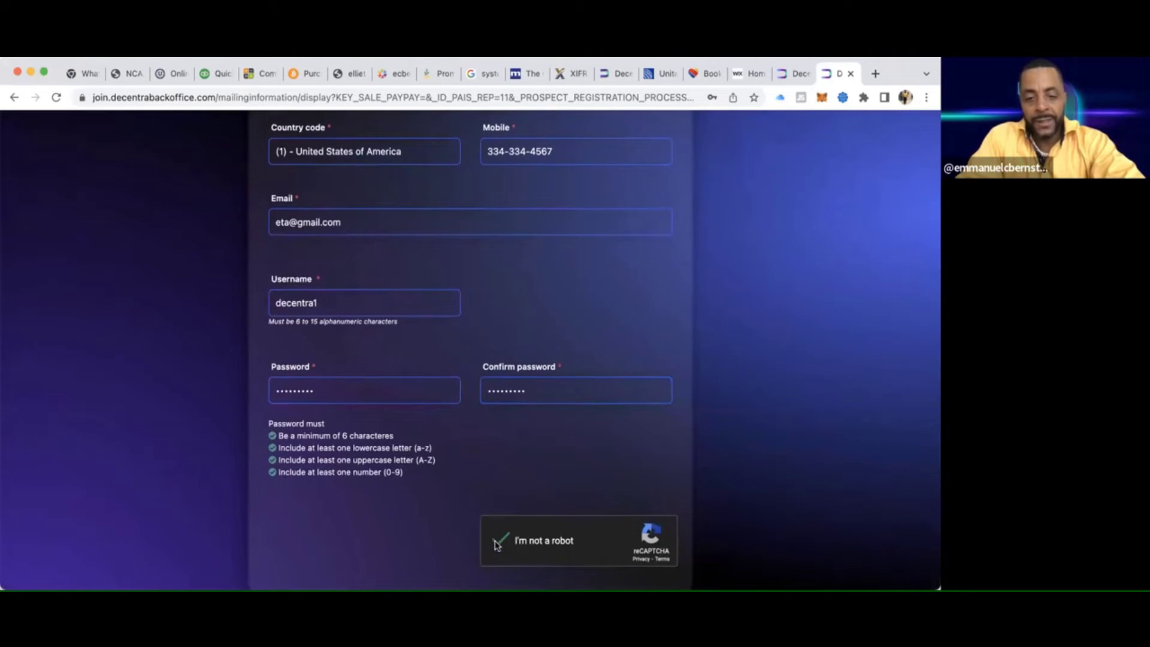
{"action": "scroll", "coordinate": [587, 543], "scroll_direction": "down", "scroll_amount": 1}
{"action": "scroll", "coordinate": [587, 543], "scroll_direction": "down", "scroll_amount": 2}
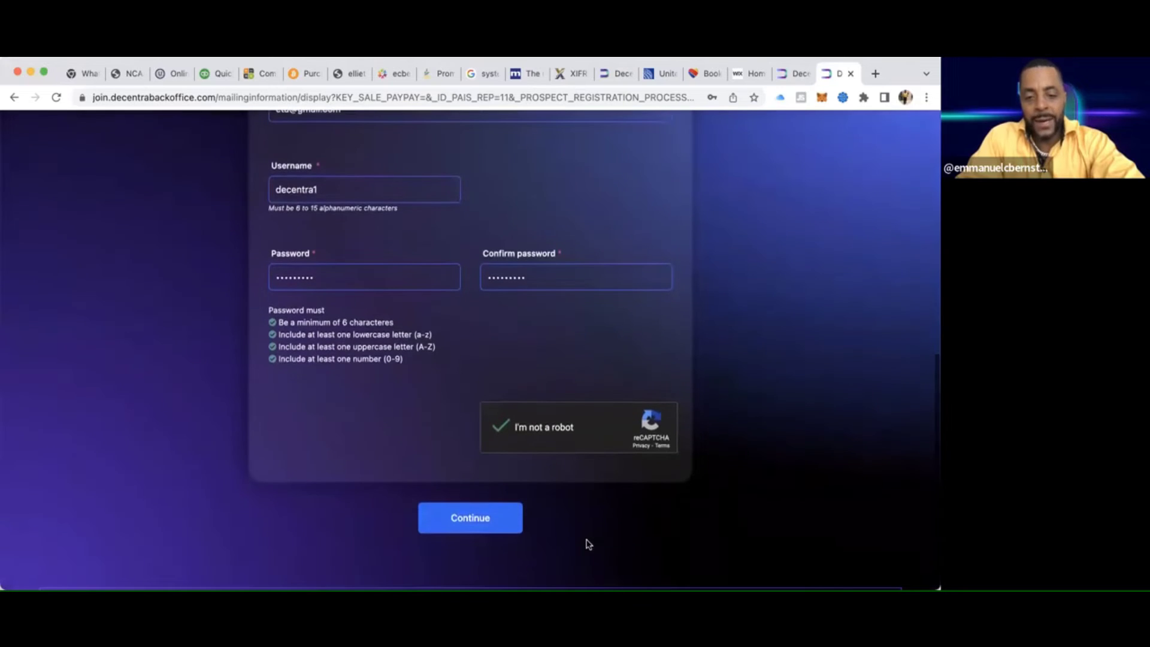
{"action": "left_click", "coordinate": [459, 523]}
Read through the Decentra terms and accept them to reach the 99.95 USDT payment step
{"action": "scroll", "coordinate": [460, 523], "scroll_direction": "down", "scroll_amount": 2}
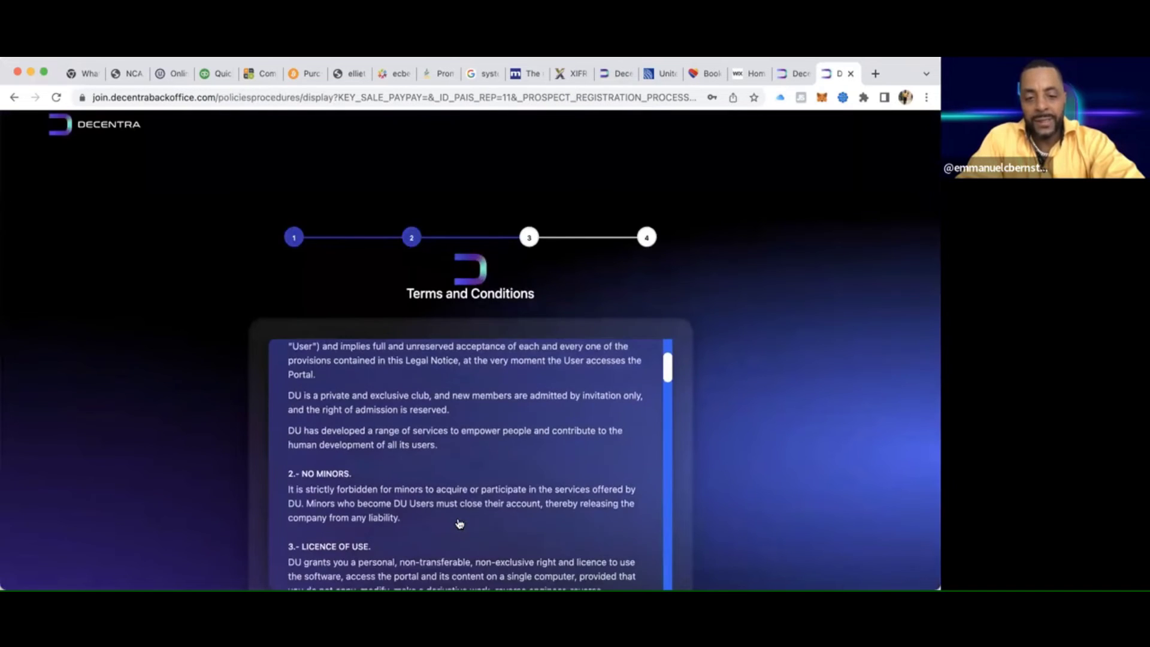
{"action": "scroll", "coordinate": [460, 524], "scroll_direction": "down", "scroll_amount": 3}
{"action": "scroll", "coordinate": [459, 524], "scroll_direction": "down", "scroll_amount": 2}
{"action": "scroll", "coordinate": [459, 524], "scroll_direction": "down", "scroll_amount": 3}
{"action": "scroll", "coordinate": [460, 524], "scroll_direction": "down", "scroll_amount": 3}
{"action": "scroll", "coordinate": [459, 524], "scroll_direction": "down", "scroll_amount": 2}
{"action": "scroll", "coordinate": [459, 523], "scroll_direction": "down", "scroll_amount": 3}
{"action": "scroll", "coordinate": [459, 524], "scroll_direction": "down", "scroll_amount": 3}
{"action": "scroll", "coordinate": [459, 524], "scroll_direction": "down", "scroll_amount": 3}
{"action": "scroll", "coordinate": [460, 524], "scroll_direction": "down", "scroll_amount": 2}
{"action": "scroll", "coordinate": [455, 522], "scroll_direction": "down", "scroll_amount": 2}
{"action": "scroll", "coordinate": [453, 521], "scroll_direction": "down", "scroll_amount": 1}
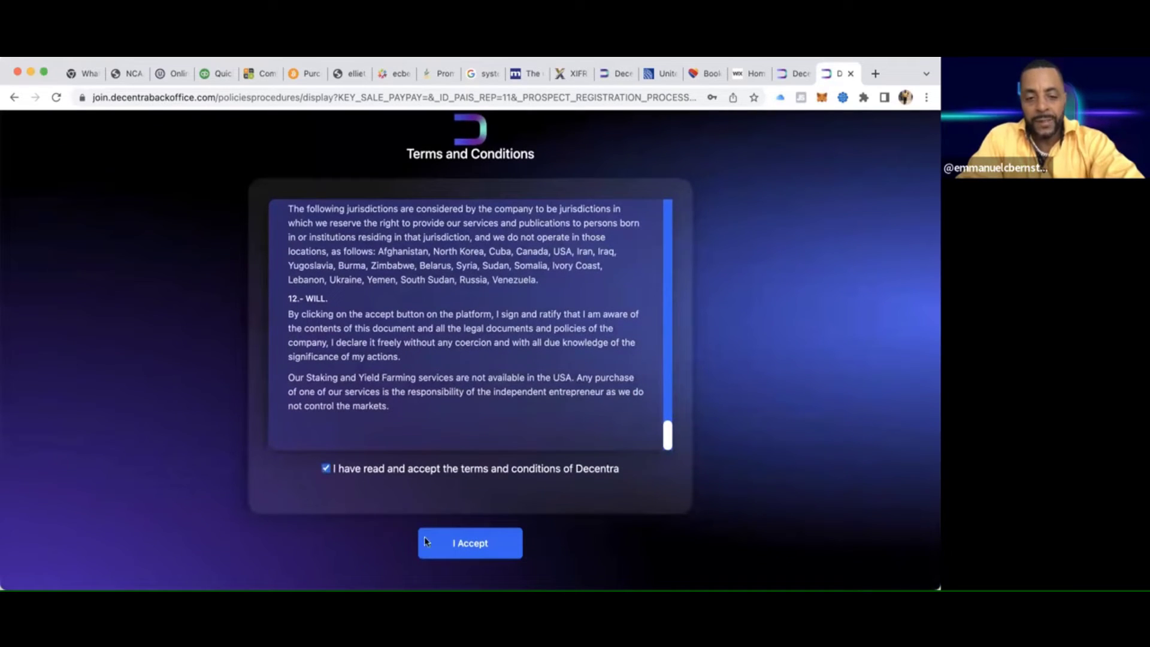
{"action": "left_click", "coordinate": [474, 544]}
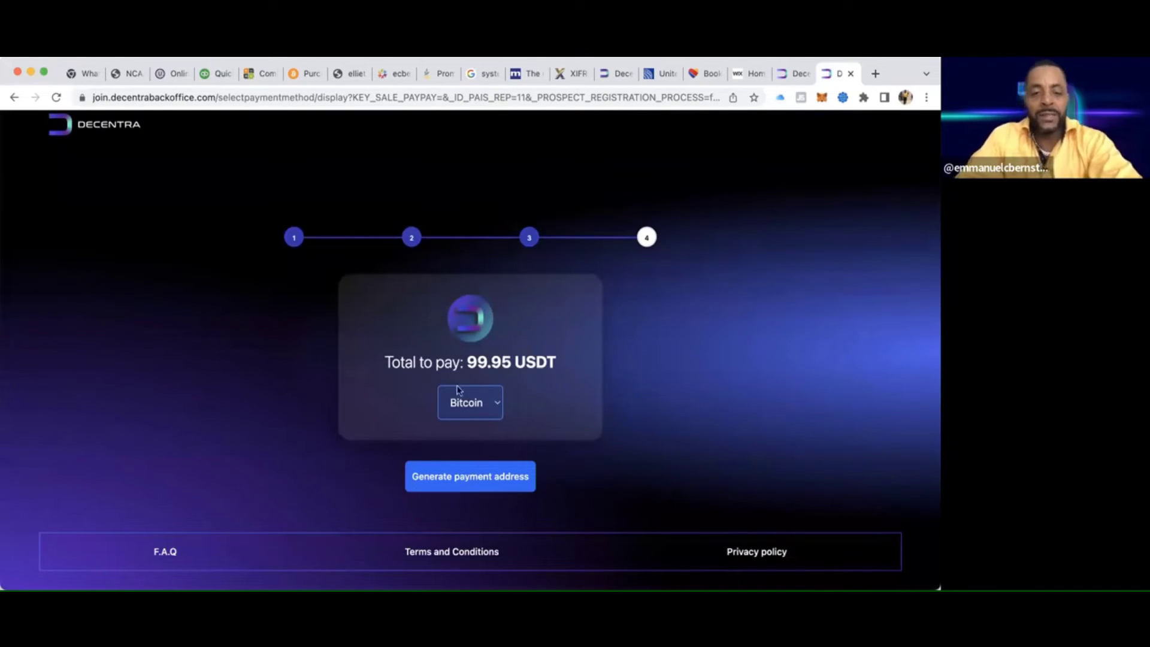
{"action": "scroll", "coordinate": [472, 470], "scroll_direction": "down", "scroll_amount": 1}
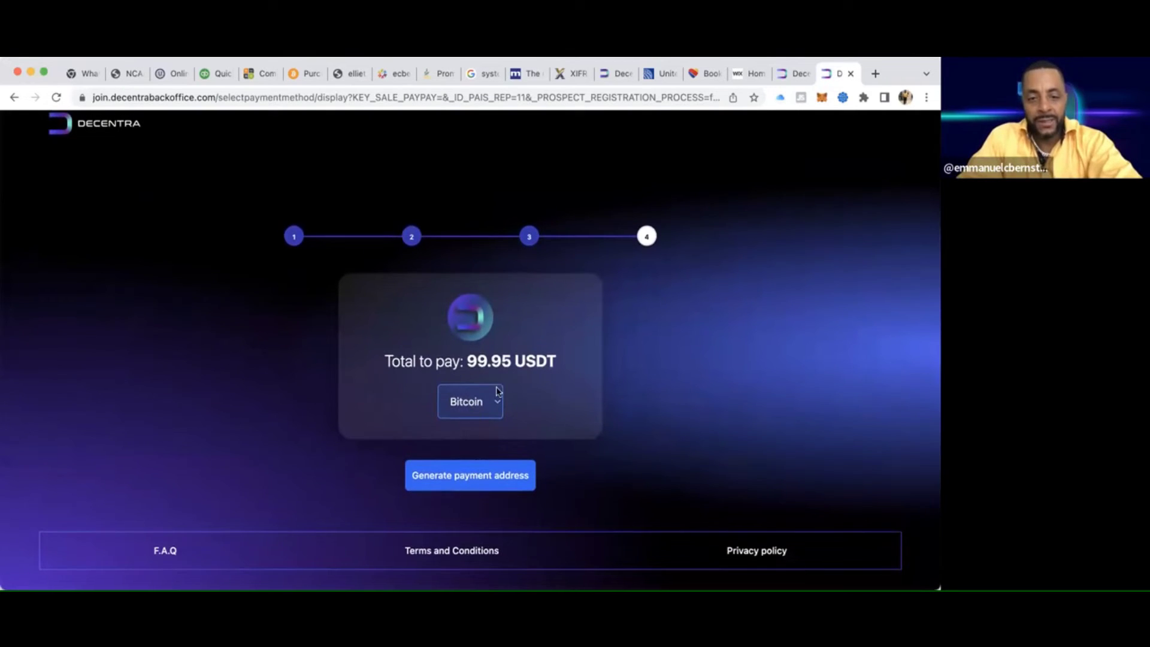
Generate the Bitcoin payment address and review the 0.00340952 BTC amount, QR code and address
{"action": "left_click", "coordinate": [459, 482]}
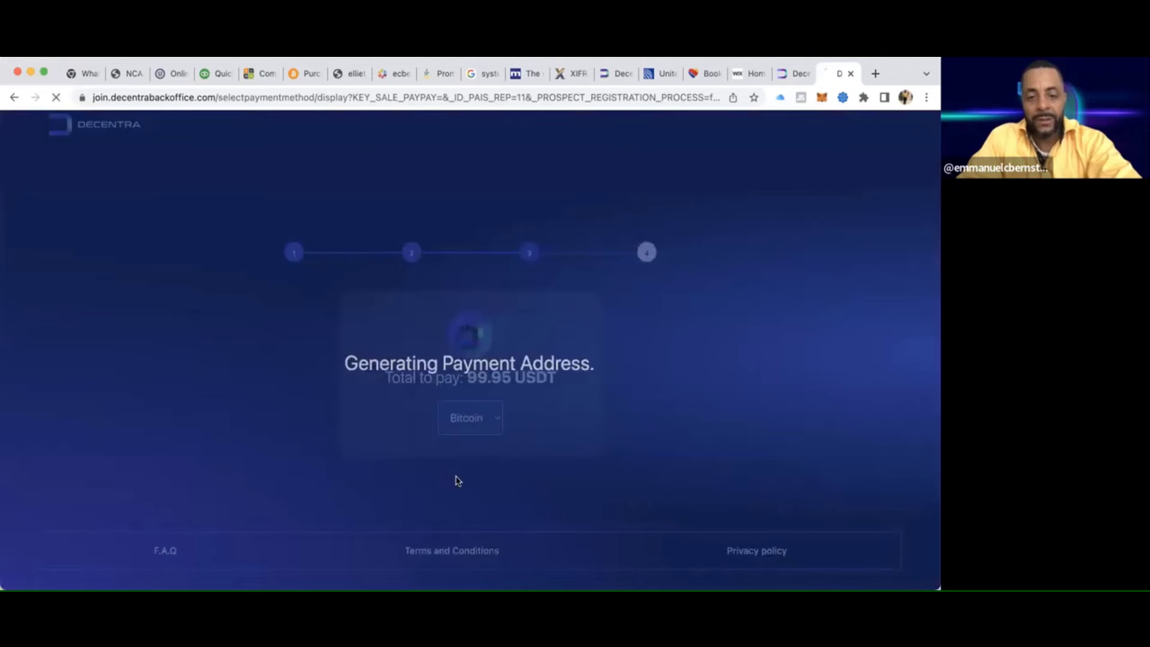
{"action": "scroll", "coordinate": [457, 480], "scroll_direction": "down", "scroll_amount": 2}
{"action": "scroll", "coordinate": [456, 480], "scroll_direction": "down", "scroll_amount": 1}
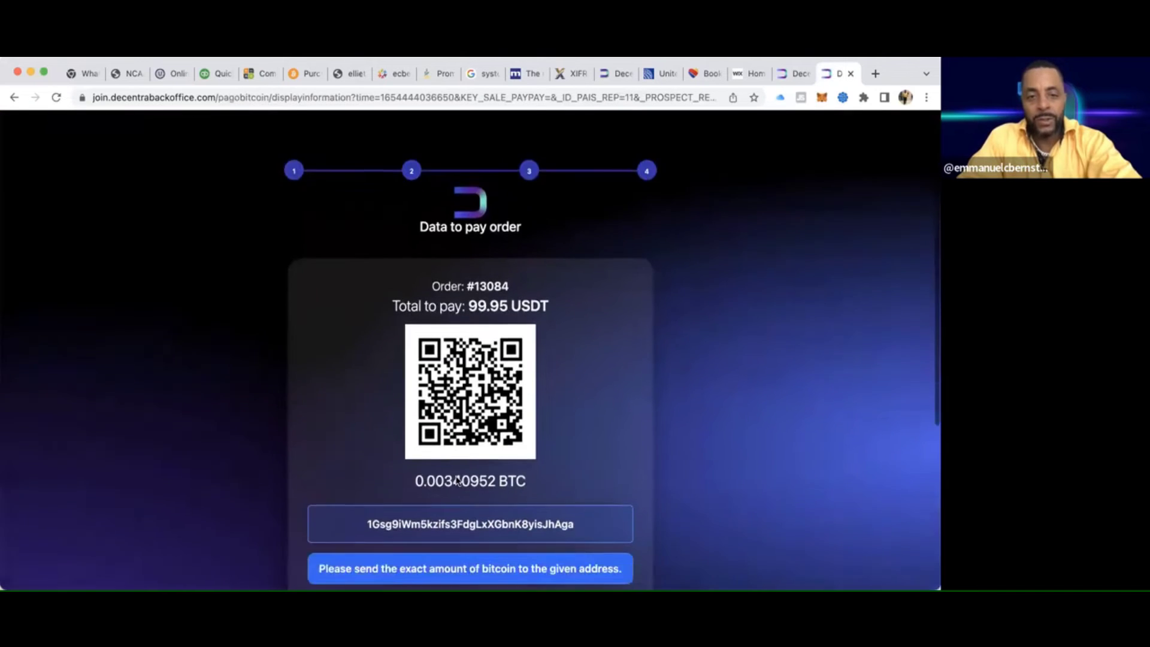
{"action": "scroll", "coordinate": [457, 480], "scroll_direction": "down", "scroll_amount": 1}
{"action": "scroll", "coordinate": [456, 479], "scroll_direction": "down", "scroll_amount": 1}
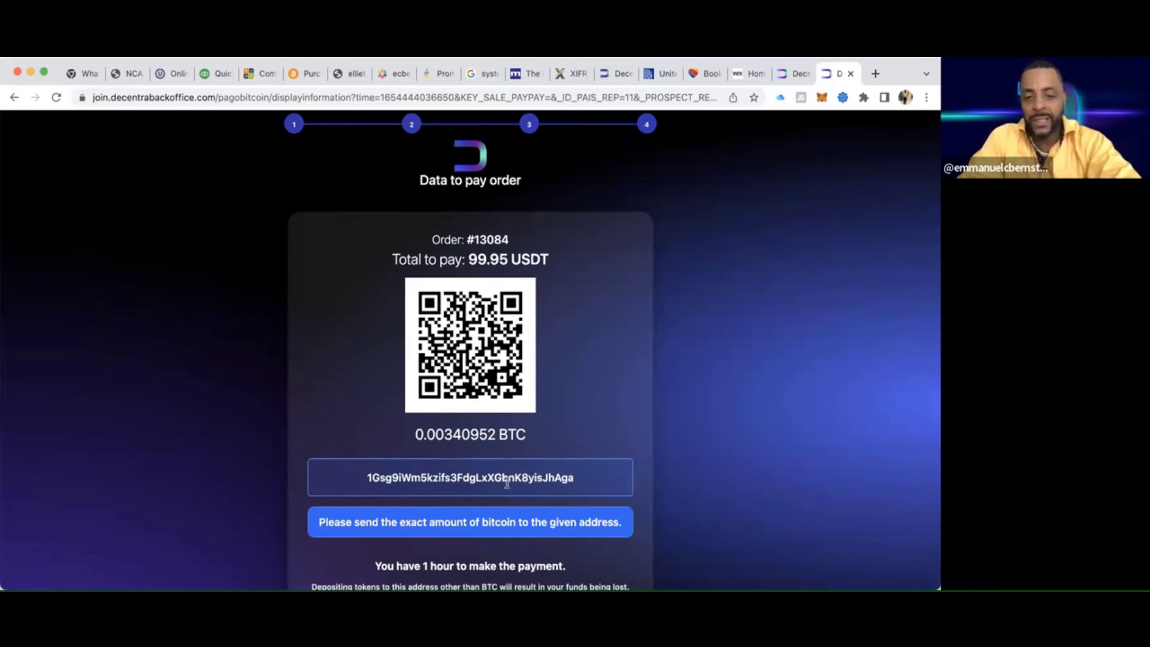
{"action": "scroll", "coordinate": [507, 484], "scroll_direction": "down", "scroll_amount": 1}
{"action": "scroll", "coordinate": [507, 484], "scroll_direction": "down", "scroll_amount": 2}
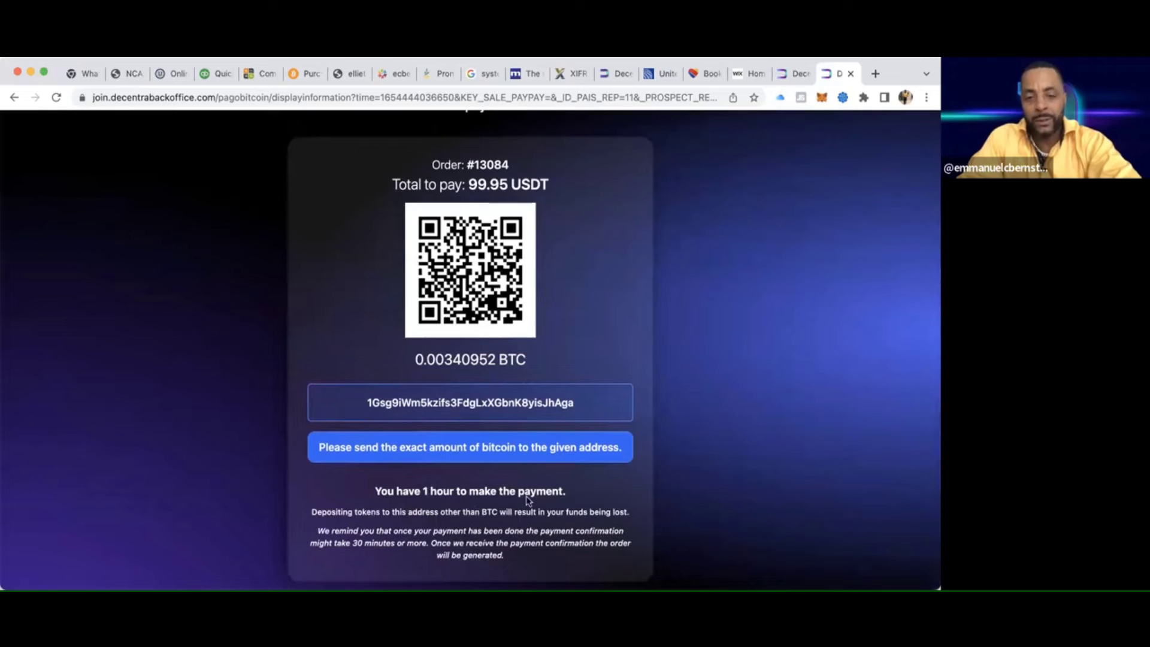
{"action": "scroll", "coordinate": [527, 496], "scroll_direction": "up", "scroll_amount": 3}
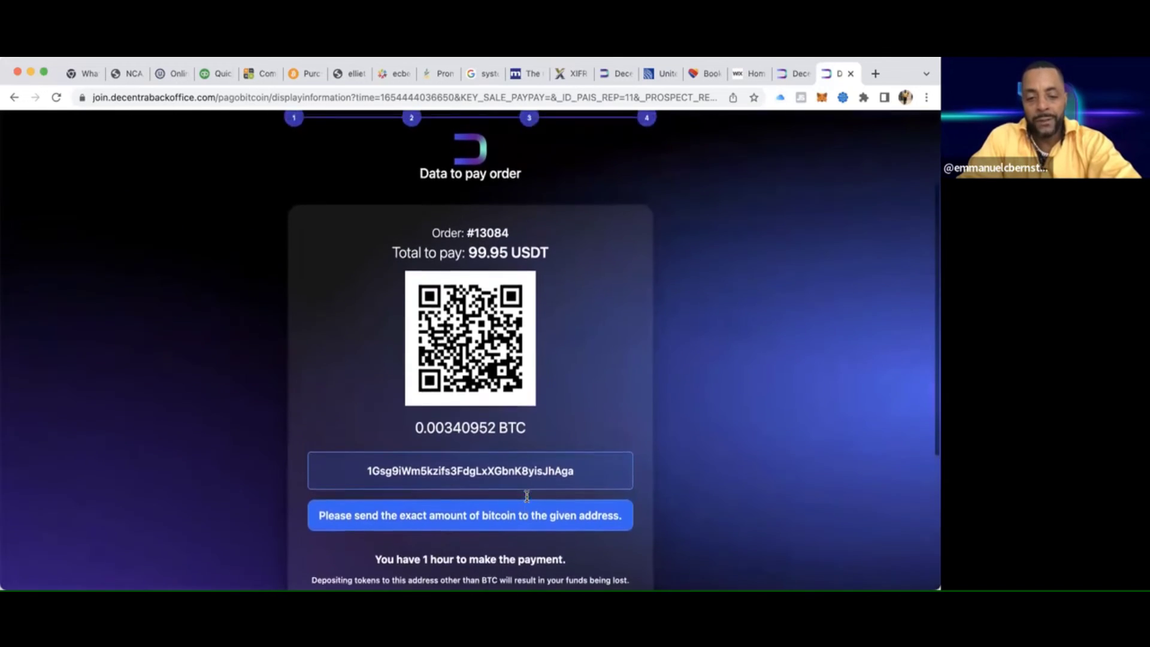
{"action": "scroll", "coordinate": [525, 493], "scroll_direction": "down", "scroll_amount": 1}
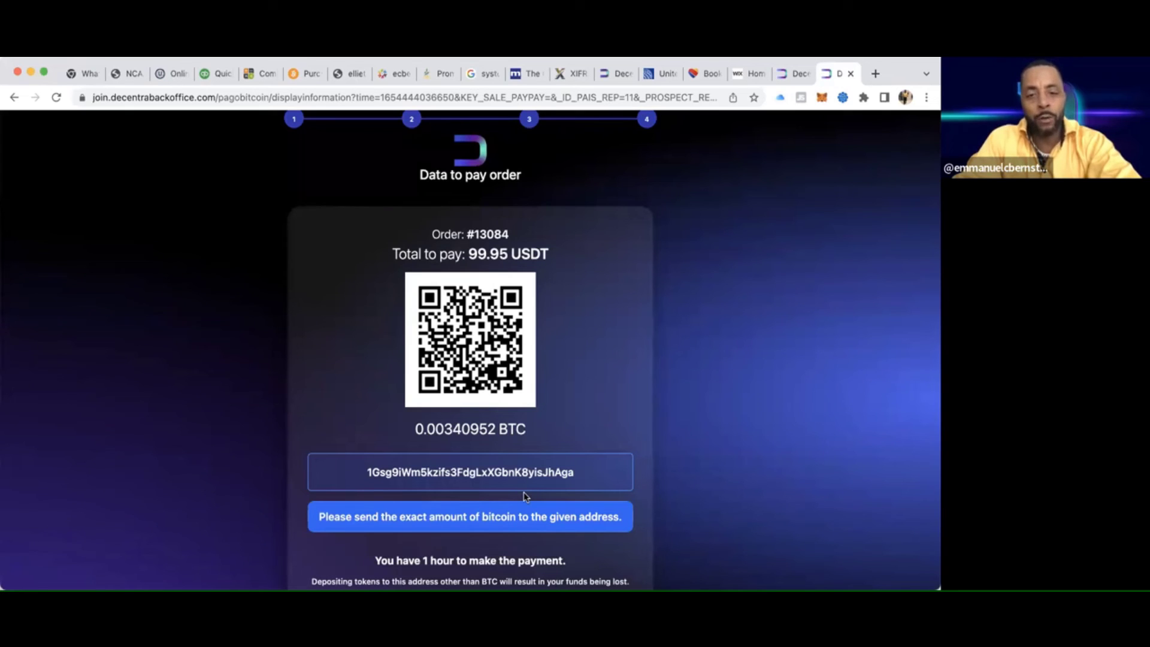
{"action": "scroll", "coordinate": [525, 497], "scroll_direction": "down", "scroll_amount": 1}
{"action": "scroll", "coordinate": [525, 496], "scroll_direction": "down", "scroll_amount": 3}
{"action": "scroll", "coordinate": [525, 496], "scroll_direction": "down", "scroll_amount": 2}
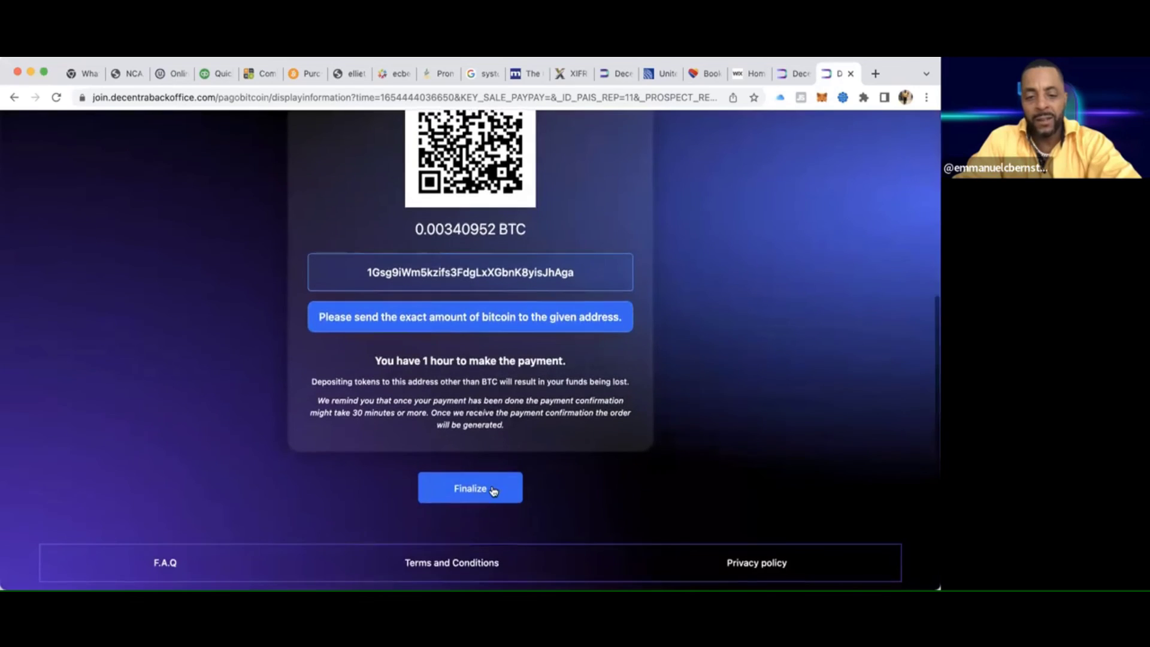
{"action": "scroll", "coordinate": [480, 483], "scroll_direction": "down", "scroll_amount": 1}
{"action": "left_click", "coordinate": [474, 477]}
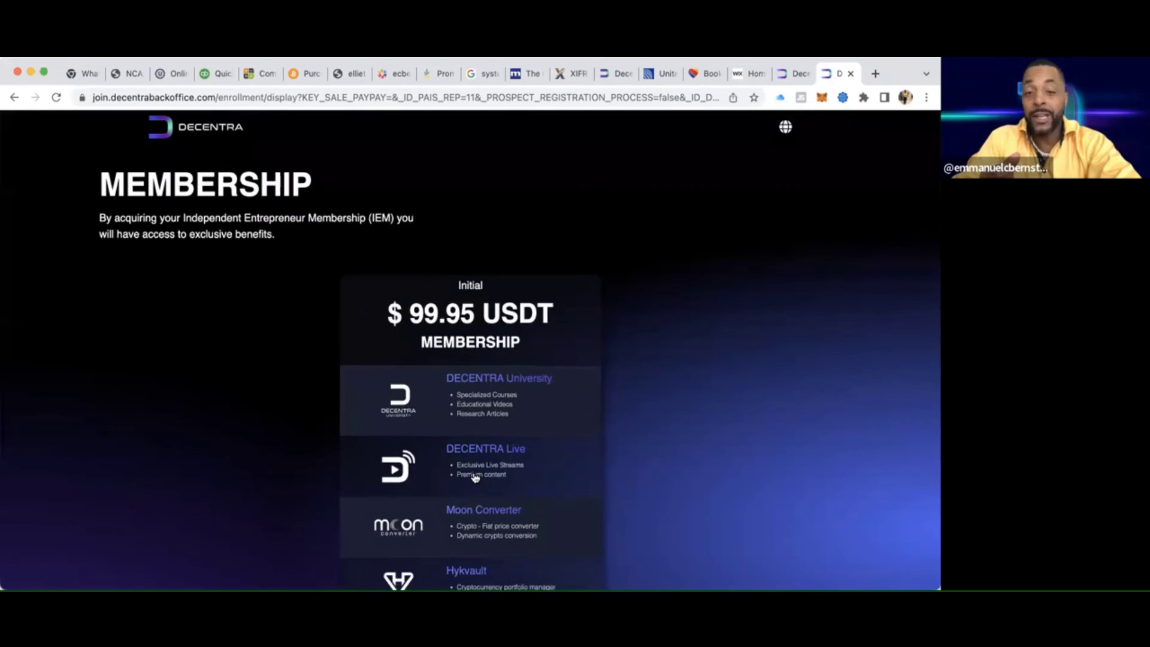